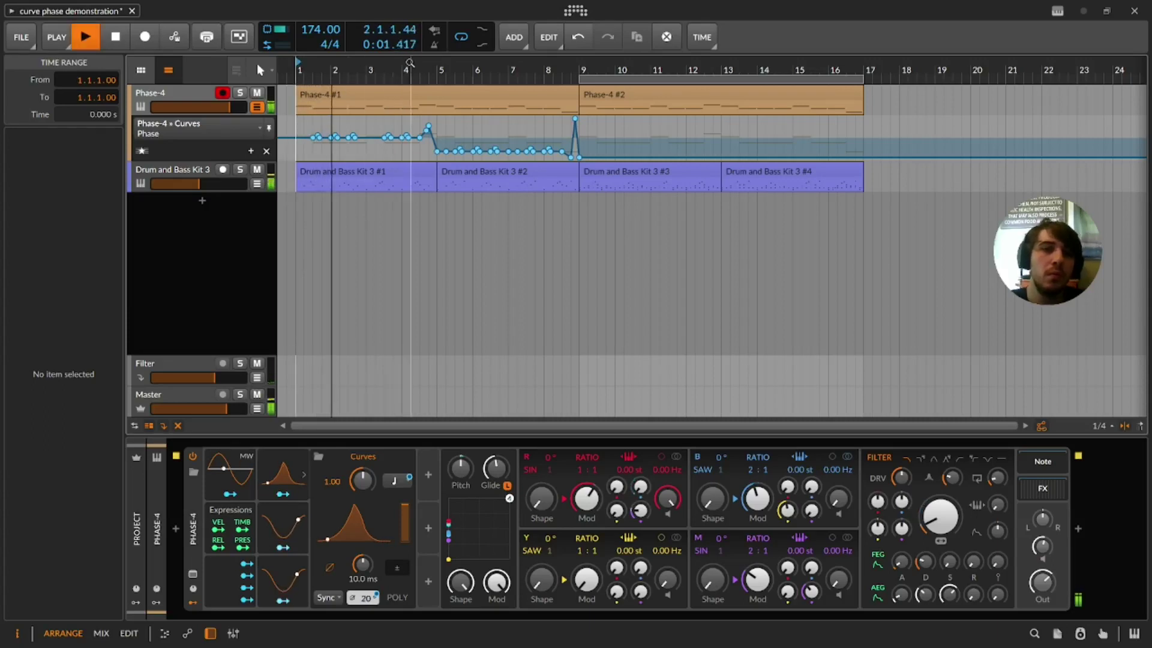
# Step: Play the arrangement from bar 1 to hear the existing Curves Phase automation, stopping after bar 9
pyautogui.moveTo(410, 62); pyautogui.dragTo(464, 73)
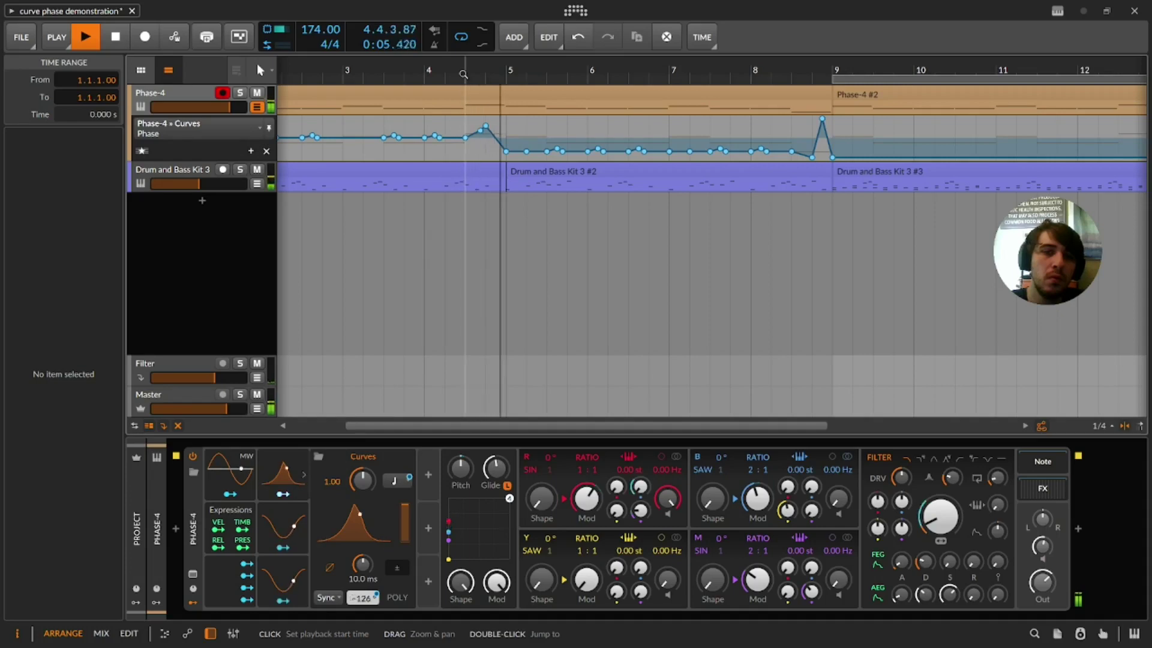
pyautogui.moveTo(488, 72); pyautogui.dragTo(496, 73)
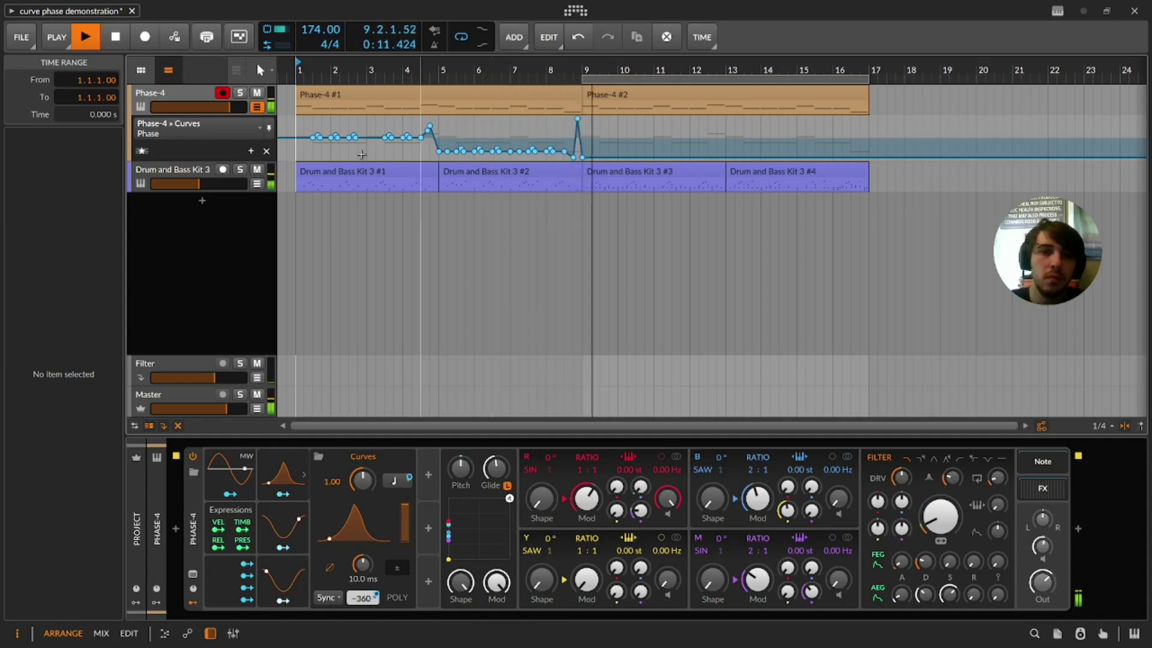
pyautogui.press('space')
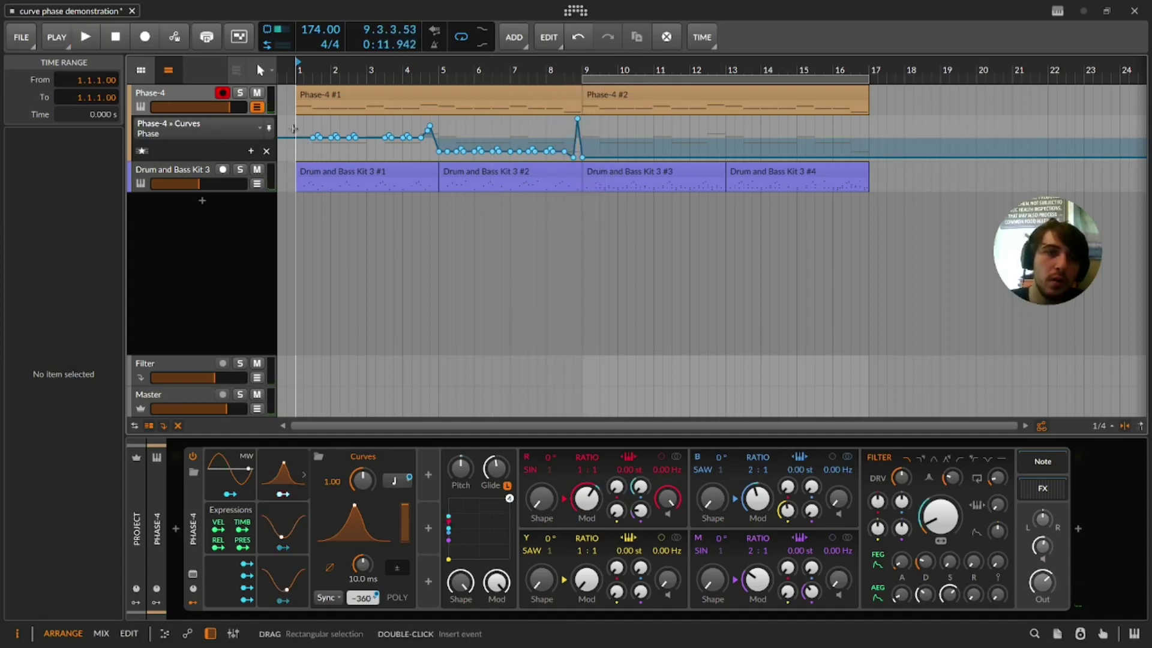
pyautogui.click(264, 71)
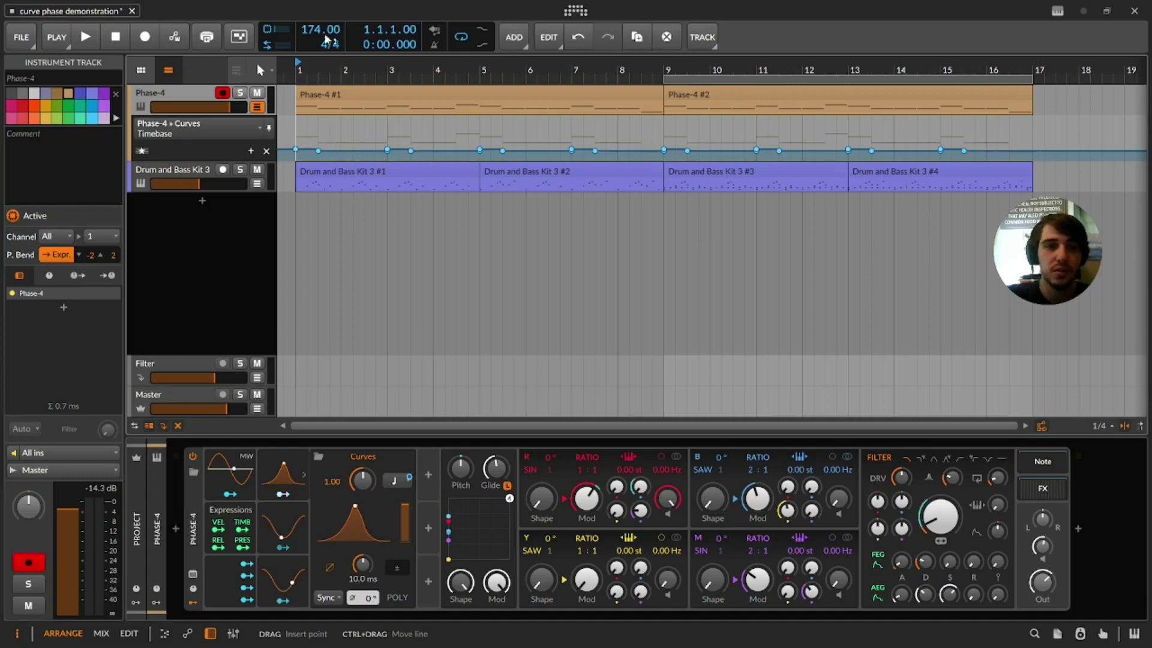
# Step: Play the arrangement from bar 1 to hear the Curves Timebase automation on the Phase-4 track
pyautogui.moveTo(318, 68); pyautogui.dragTo(379, 104)
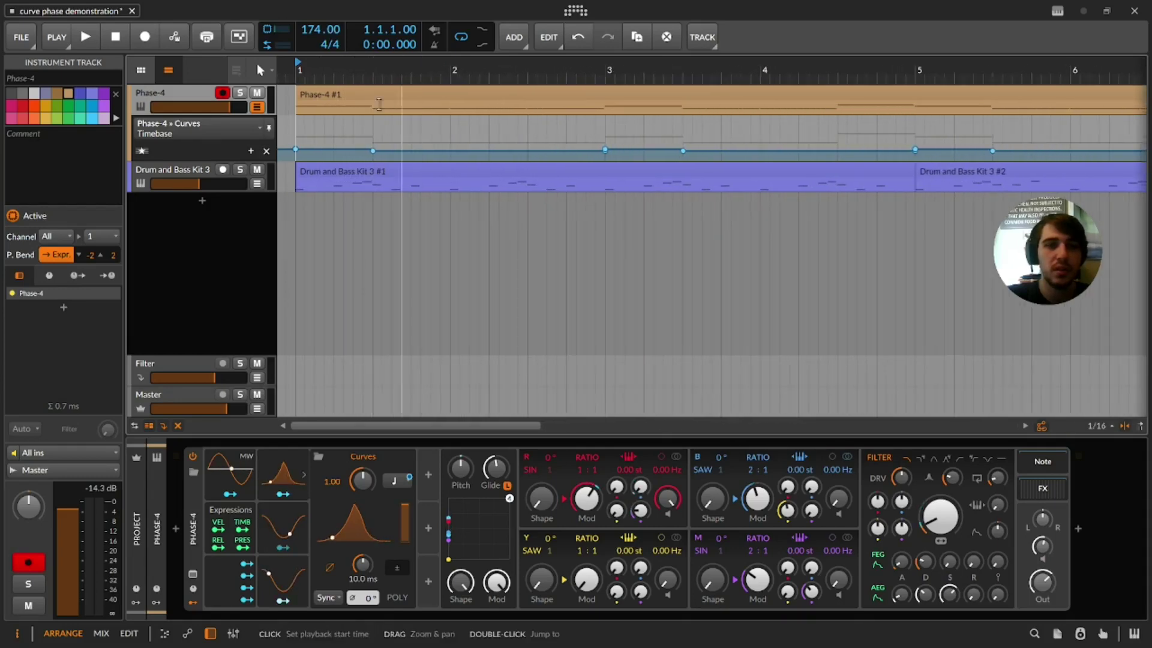
pyautogui.click(293, 124)
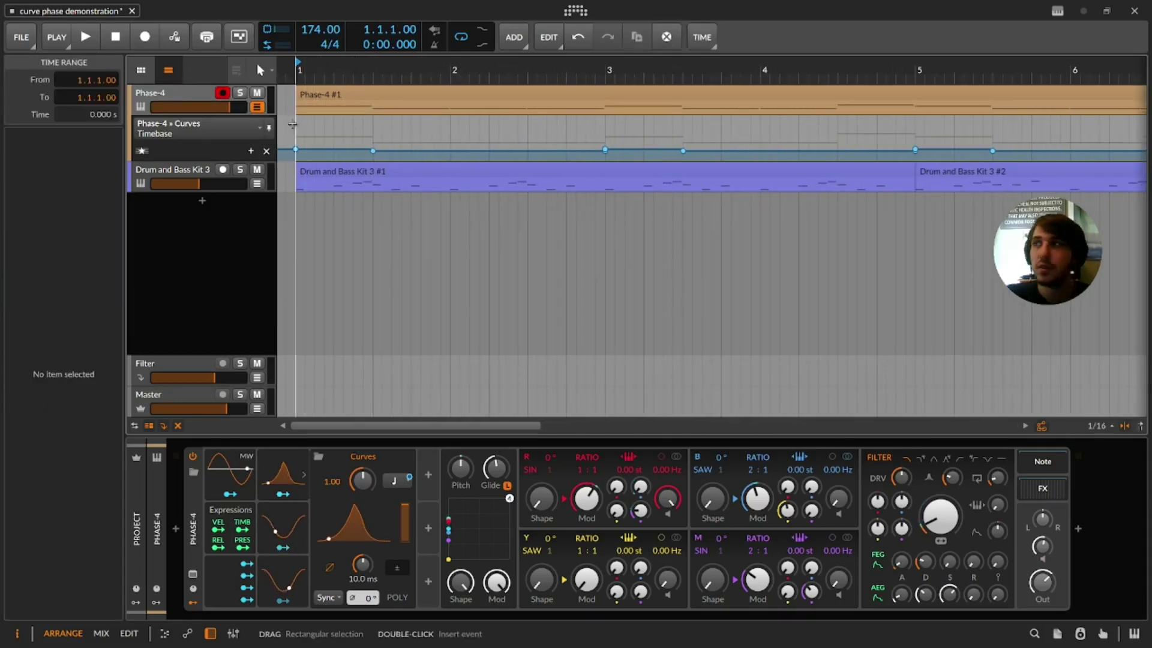
pyautogui.press('space')
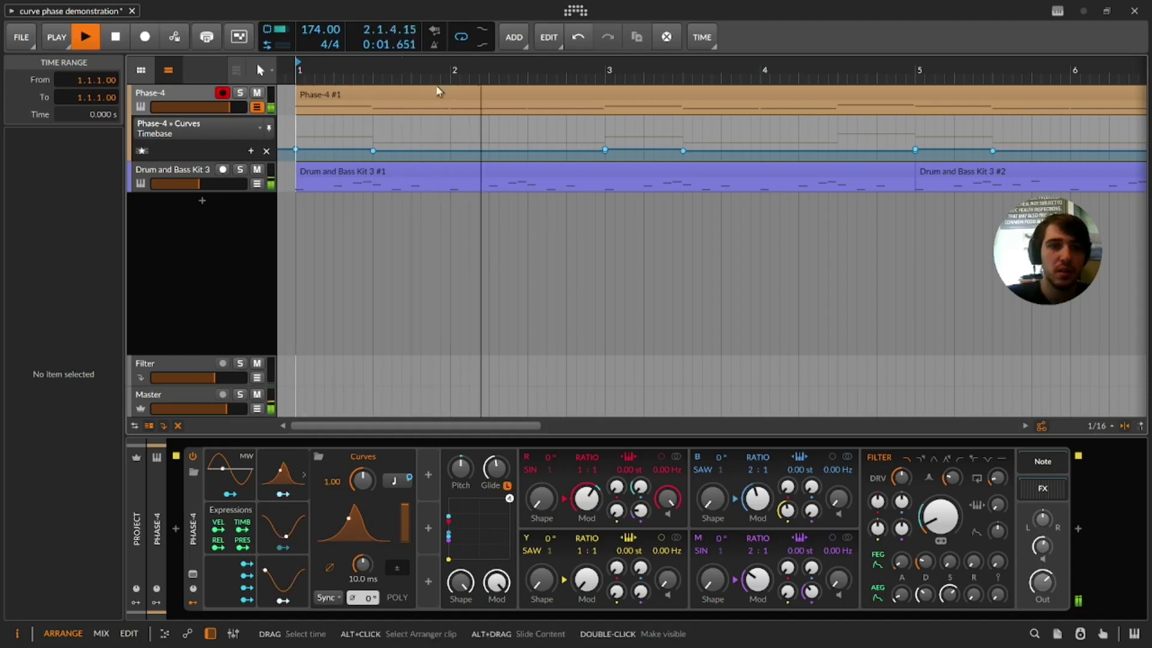
pyautogui.moveTo(478, 71); pyautogui.dragTo(331, 71)
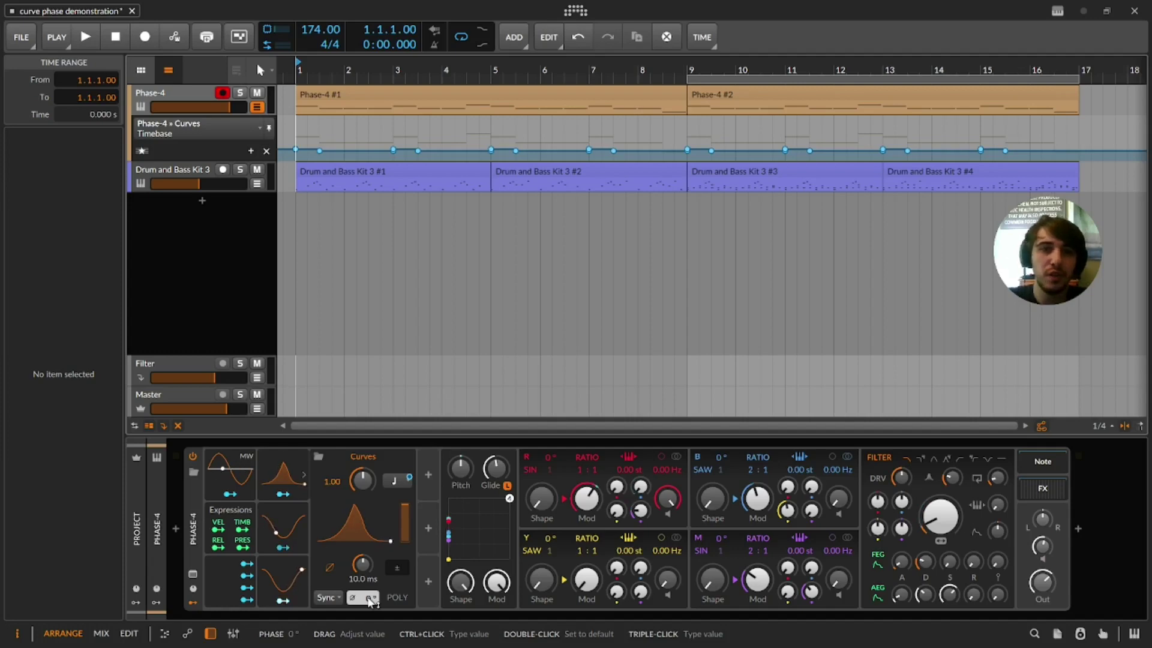
# Step: Play from bar 1 while sweeping the Curves modulator's phase, ending at -62°
pyautogui.press('space')
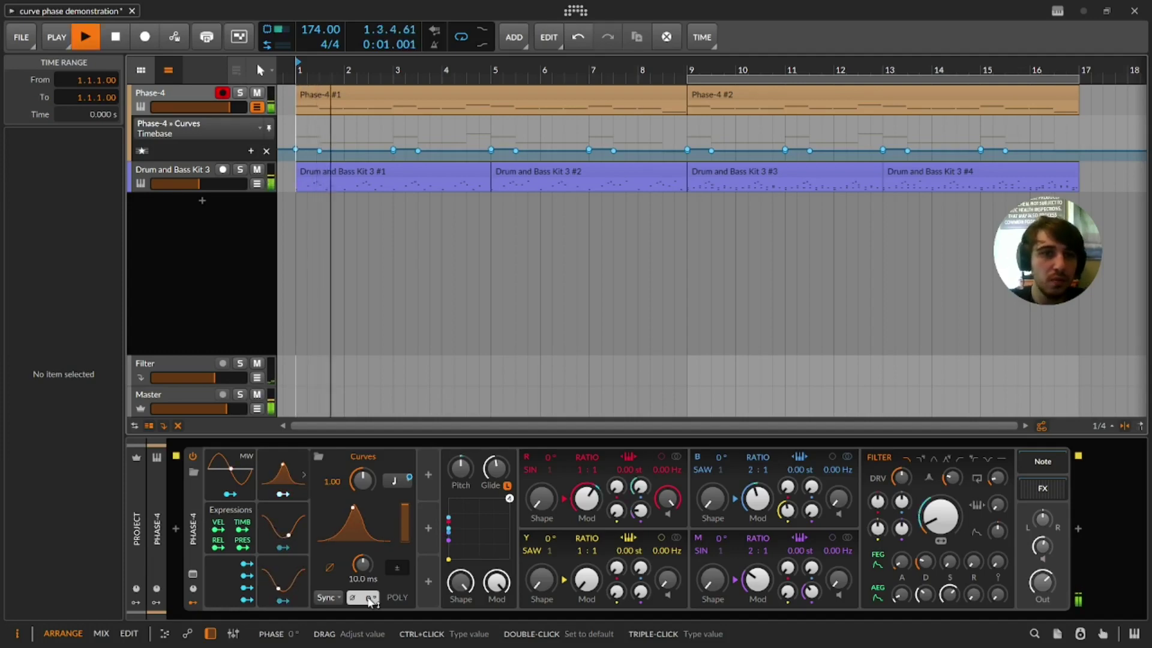
pyautogui.moveTo(370, 602); pyautogui.dragTo(370, 577)
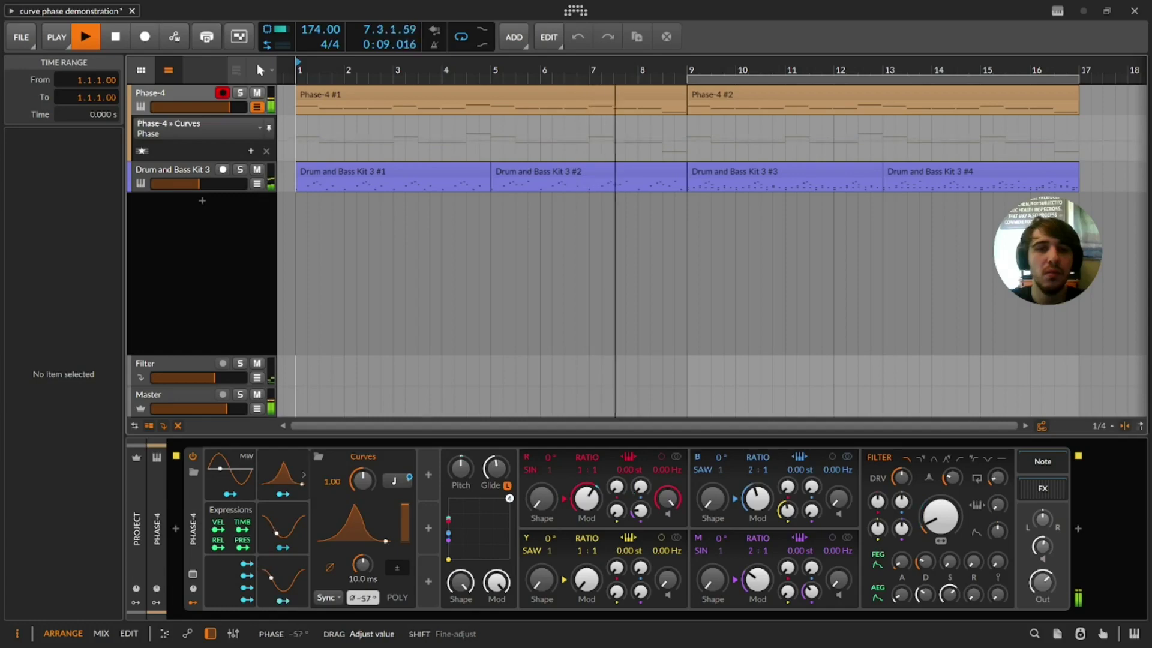
pyautogui.moveTo(370, 646); pyautogui.dragTo(370, 606)
pyautogui.press('space')
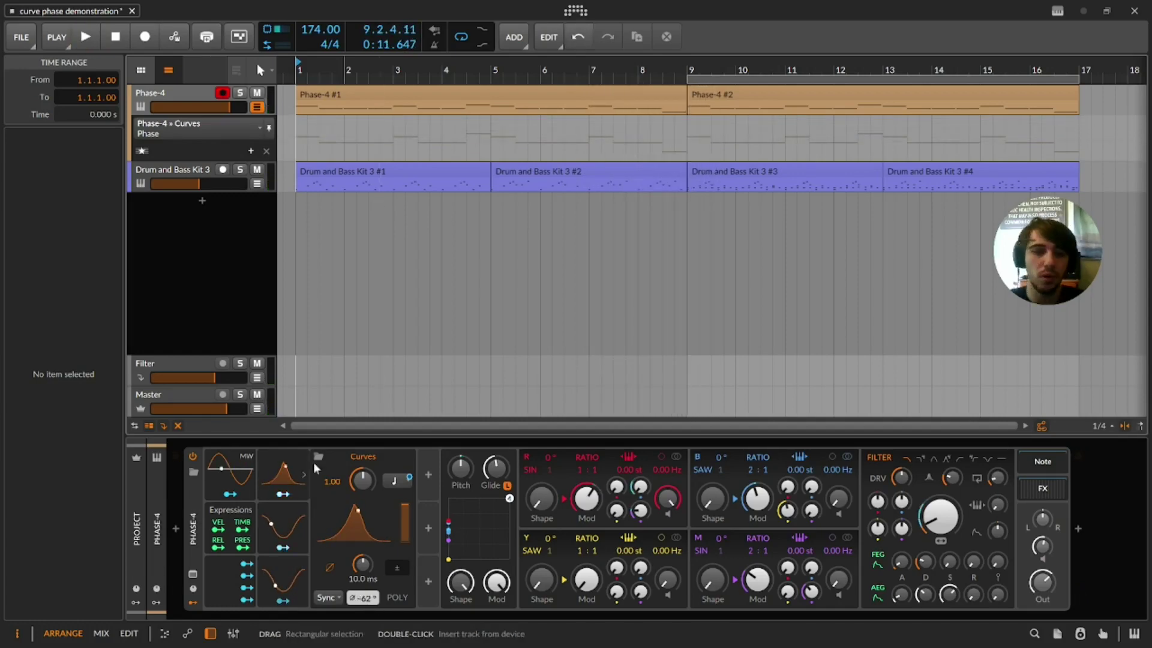
# Step: Reset the Curves phase to 0° and try offsets including -97°, -176° and 250°, ending at -59°
pyautogui.doubleClick(357, 598)
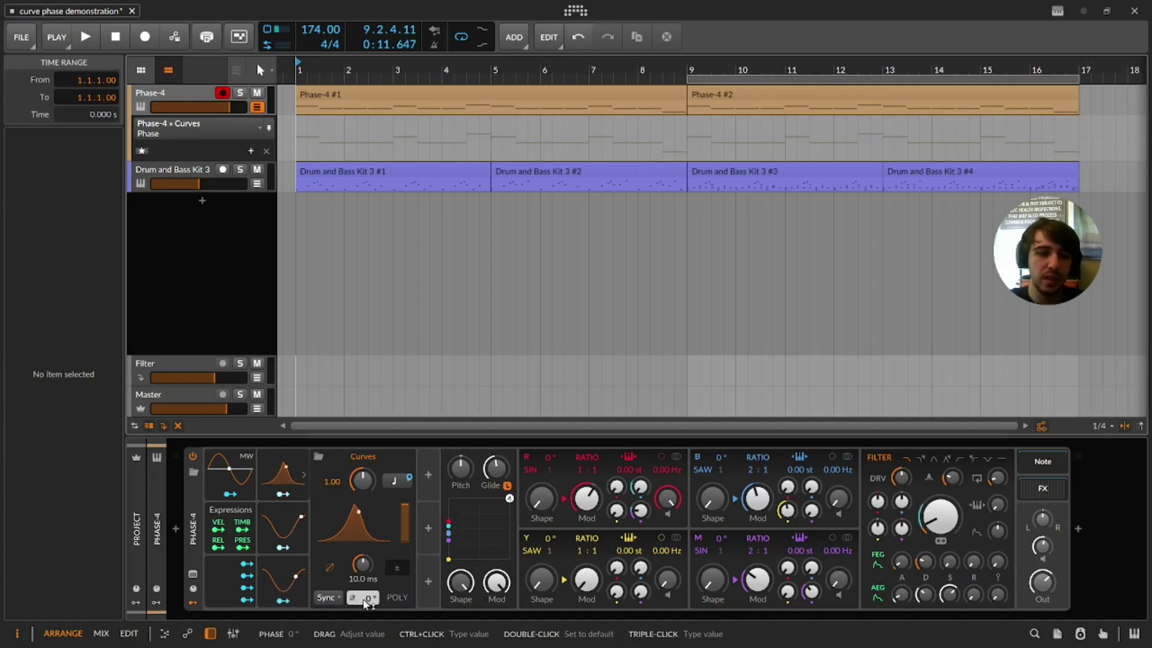
pyautogui.moveTo(364, 602)
pyautogui.mouseDown()
pyautogui.moveTo(365, 618)
pyautogui.moveTo(365, 603)
pyautogui.mouseUp()
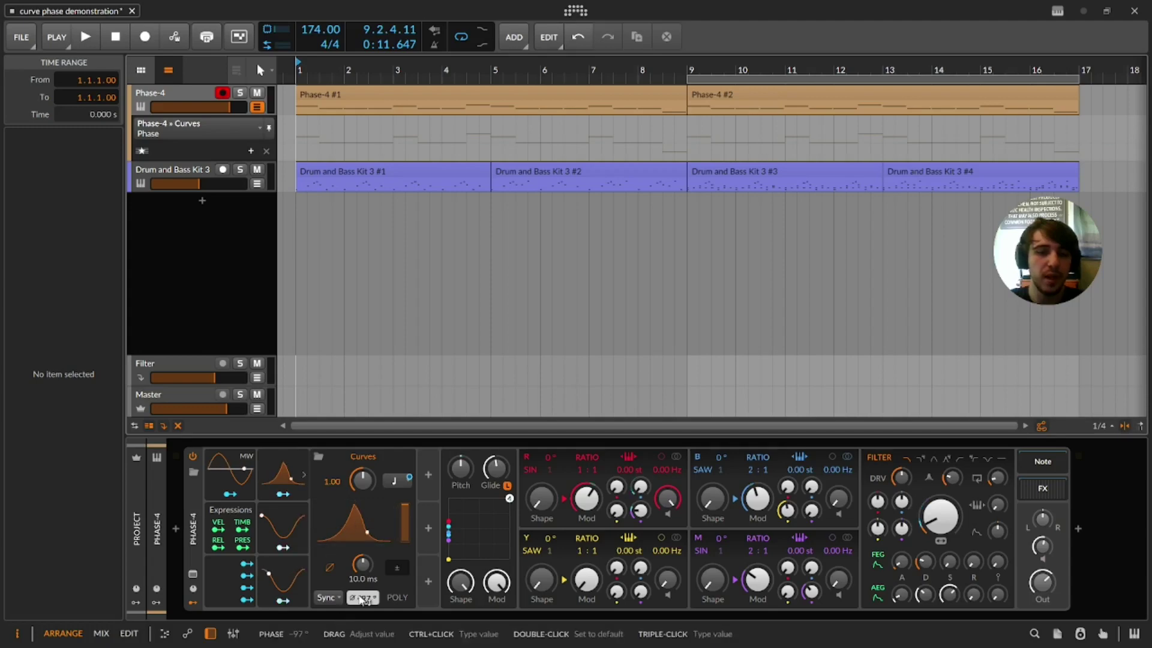
pyautogui.moveTo(361, 595); pyautogui.dragTo(361, 605)
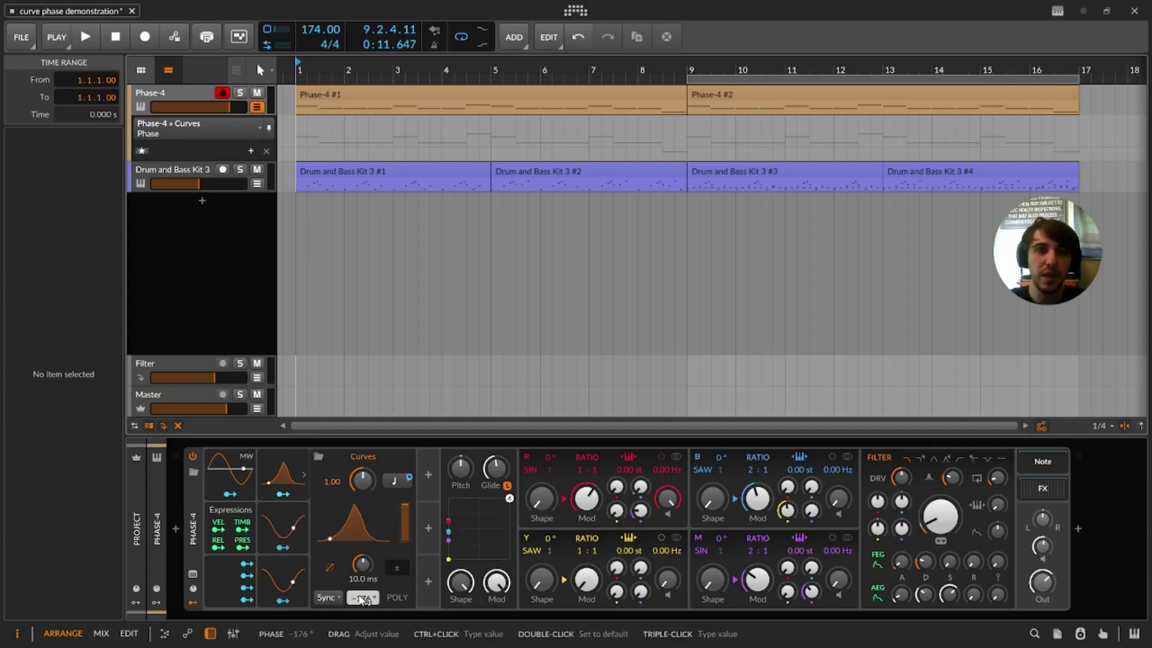
pyautogui.moveTo(362, 599); pyautogui.dragTo(362, 597)
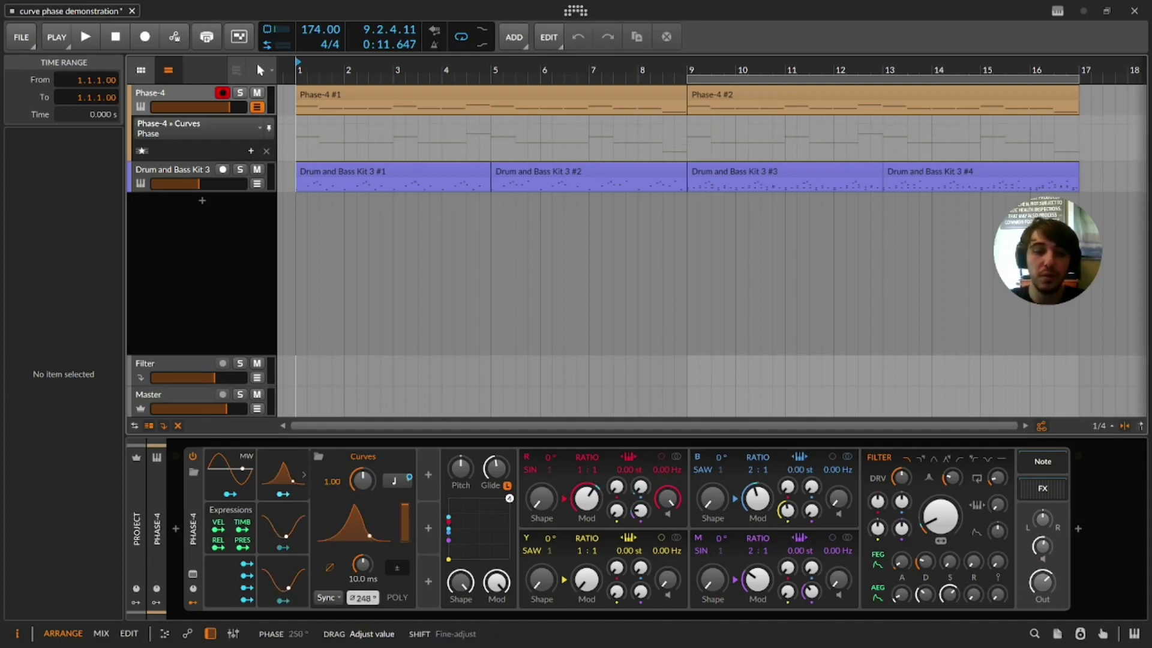
pyautogui.moveTo(363, 597); pyautogui.dragTo(363, 598)
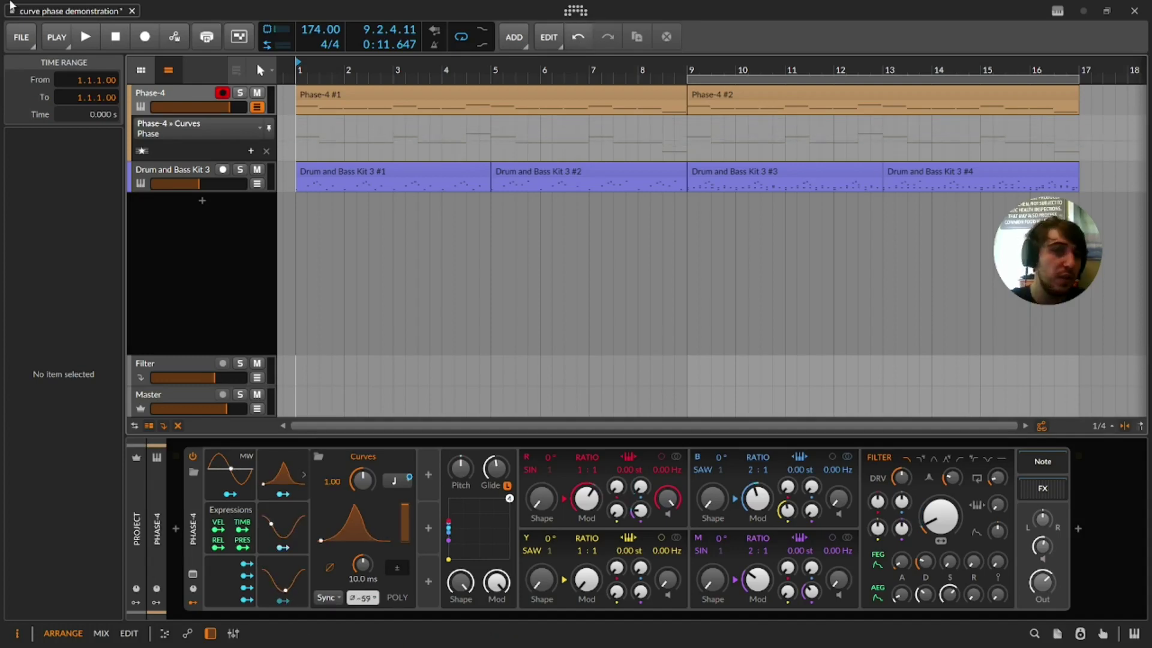
# Step: Play the arrangement repeatedly from bar 1 to compare Curves phase settings of -146°, -121° and 108°
pyautogui.press('space')
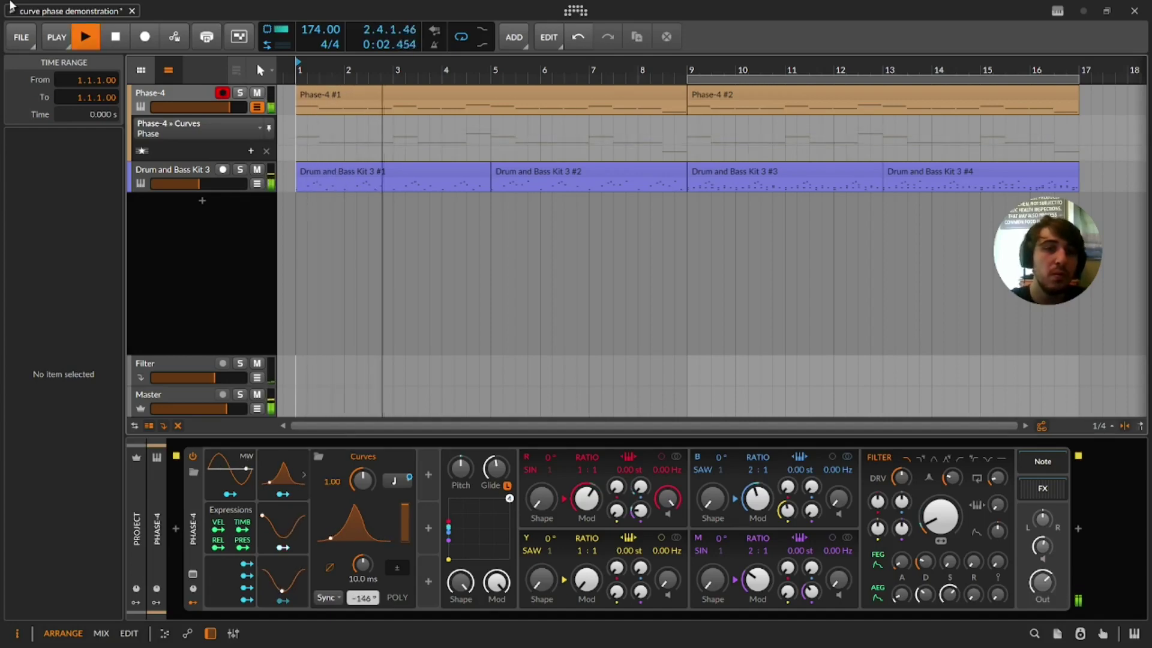
pyautogui.press('space')
pyautogui.press('space')
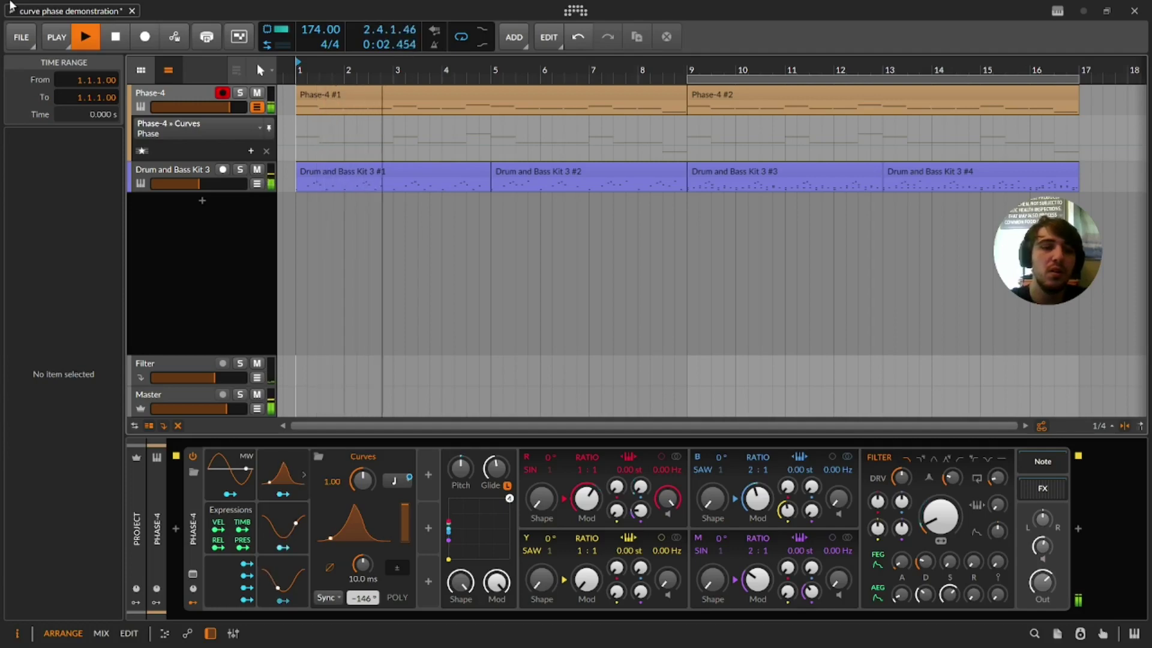
pyautogui.press('space')
pyautogui.press('space')
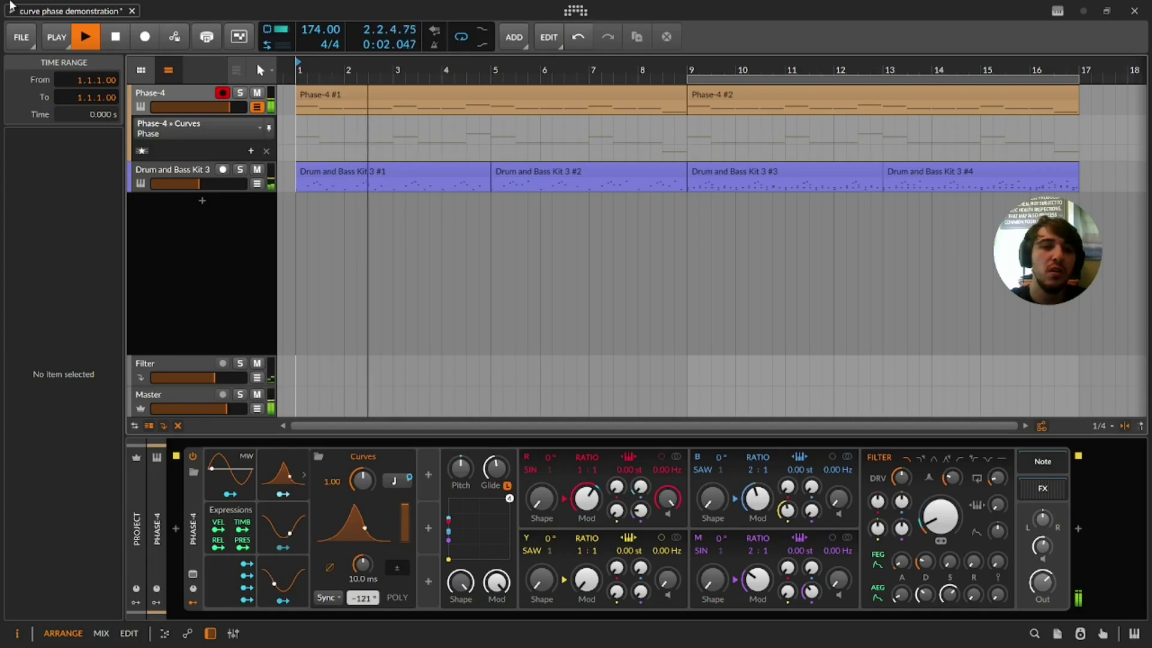
pyautogui.press('space')
pyautogui.press('space')
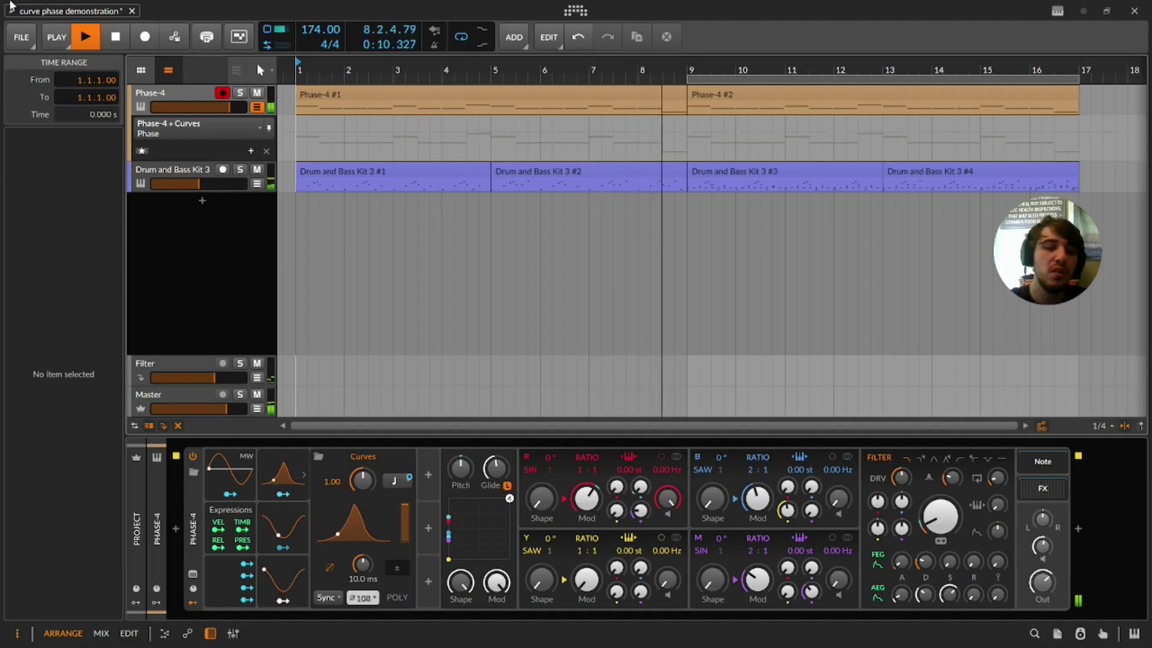
pyautogui.press('space')
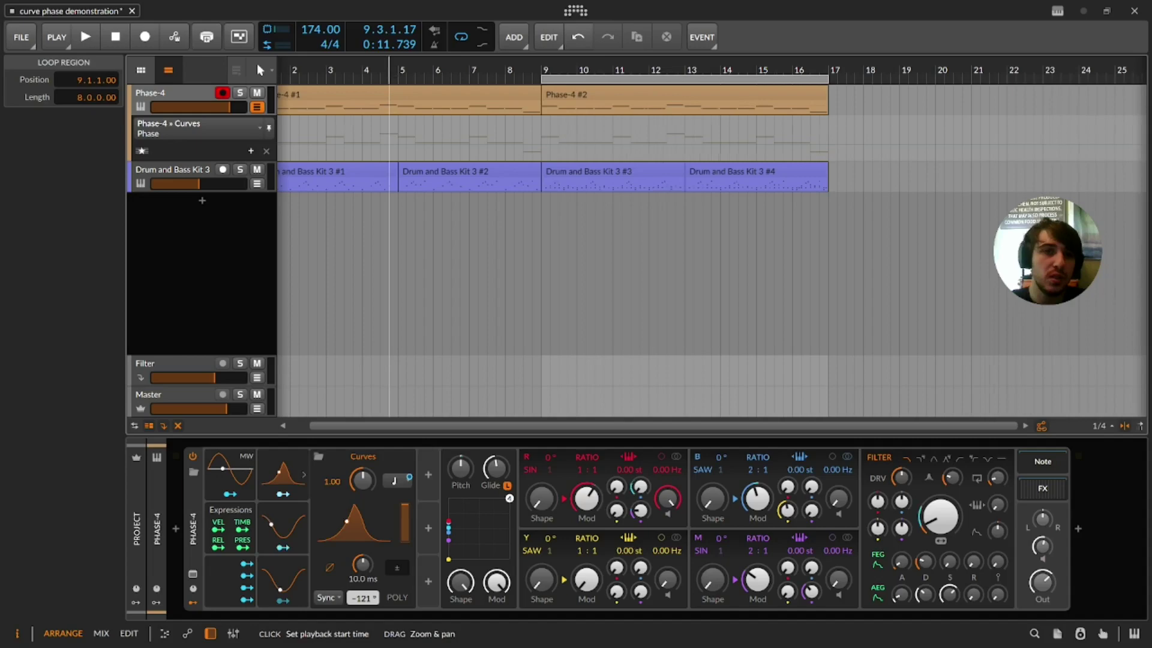
# Step: Raise the phase automation point at 1.3.1 to 113° and audition it from bar 1
pyautogui.moveTo(390, 69); pyautogui.dragTo(682, 120)
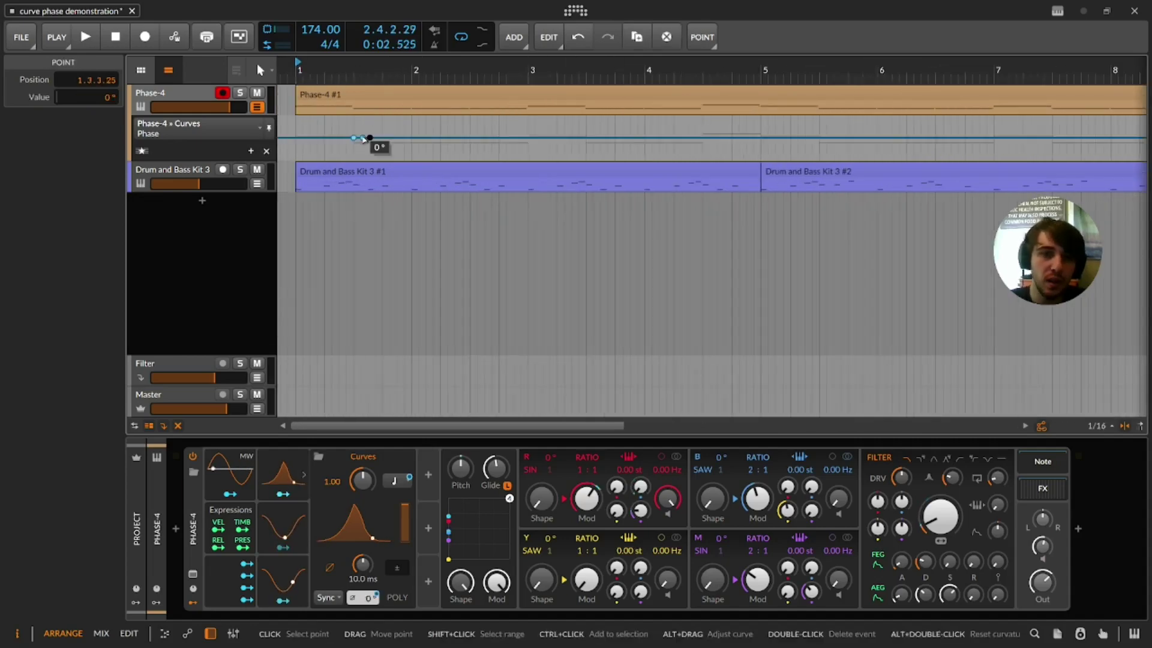
pyautogui.moveTo(363, 138); pyautogui.dragTo(353, 131)
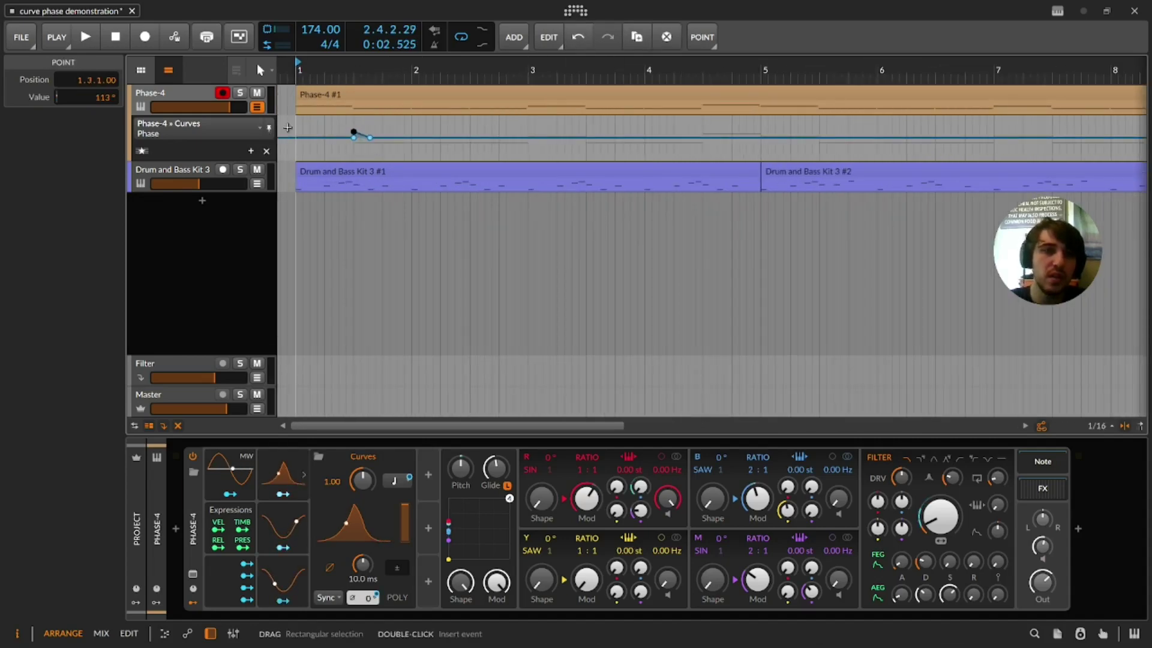
pyautogui.click(287, 126)
pyautogui.click(298, 138)
pyautogui.press('space')
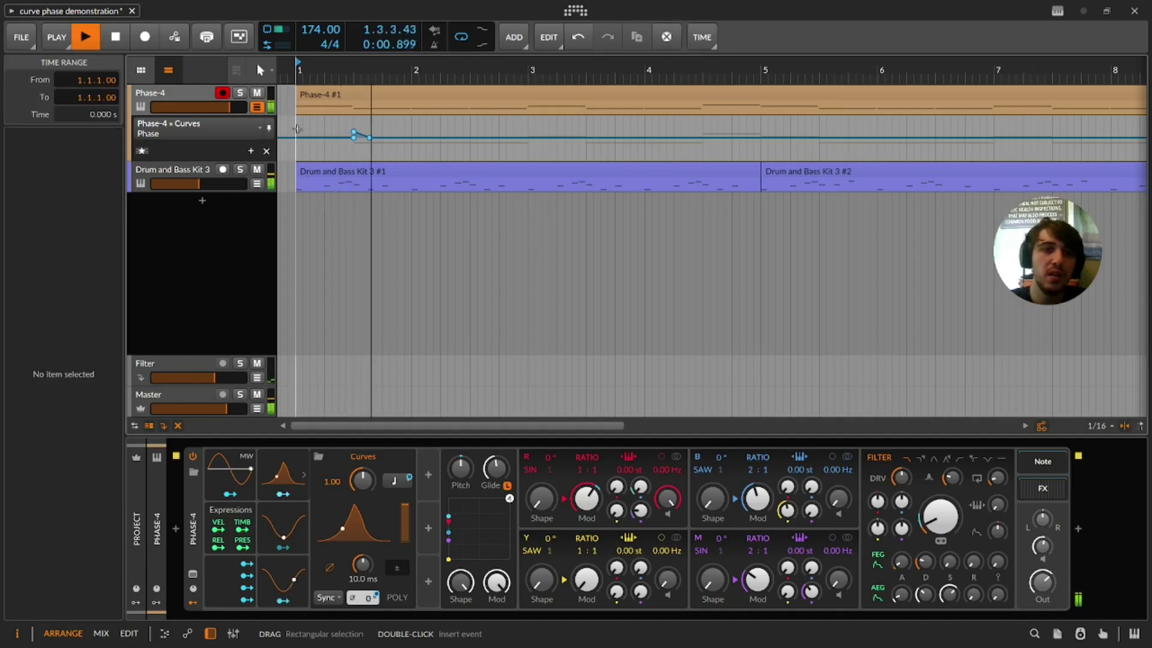
pyautogui.press('space')
# Step: Reshape the phase automation into a small bump peaking at 68° at 1.3.3, auditioning it during the adjustments
pyautogui.moveTo(354, 131)
pyautogui.mouseDown()
pyautogui.moveTo(376, 127)
pyautogui.moveTo(373, 141)
pyautogui.mouseUp()
pyautogui.click(382, 138)
pyautogui.press('space')
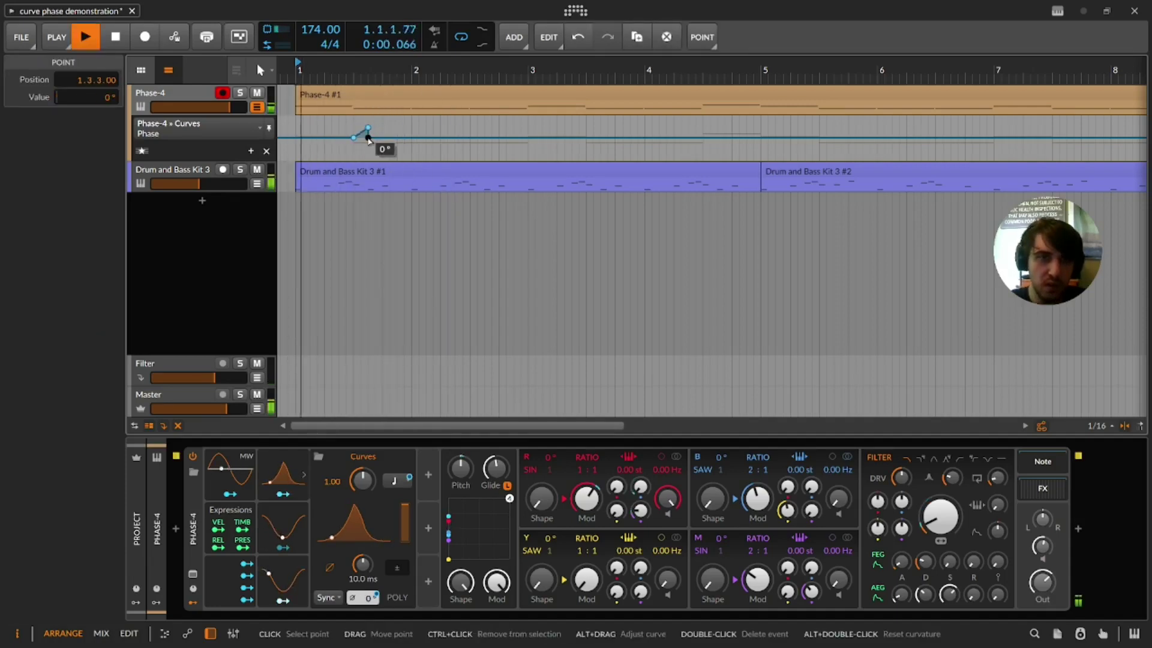
pyautogui.moveTo(373, 142); pyautogui.dragTo(368, 137)
pyautogui.press('space')
pyautogui.press('space')
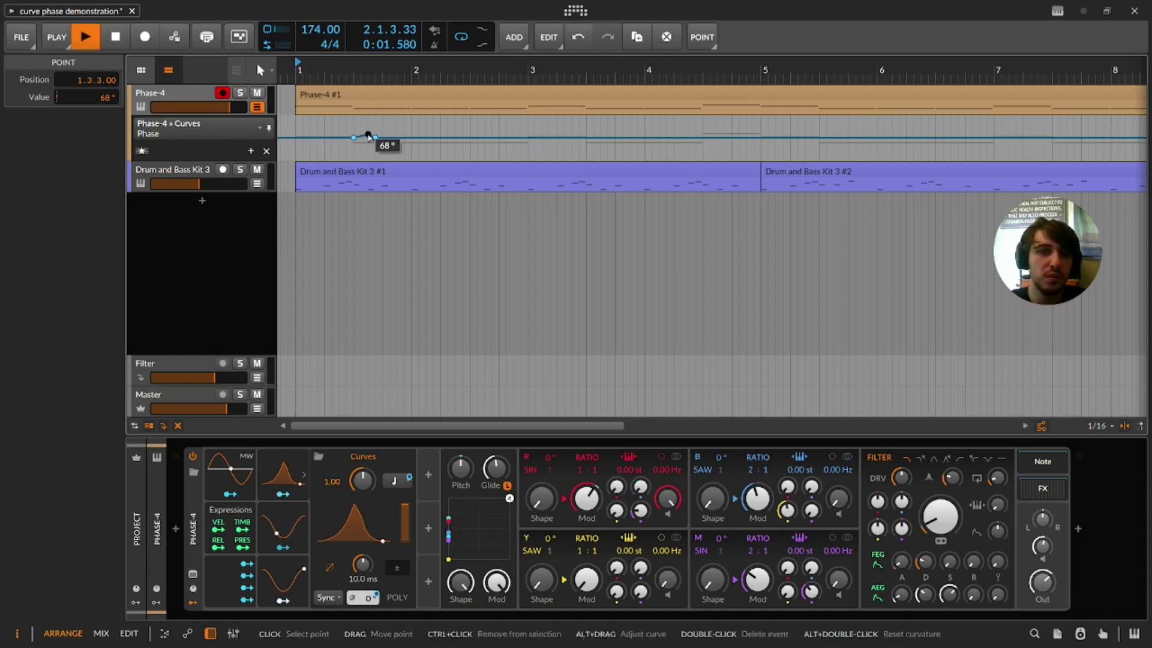
pyautogui.press('space')
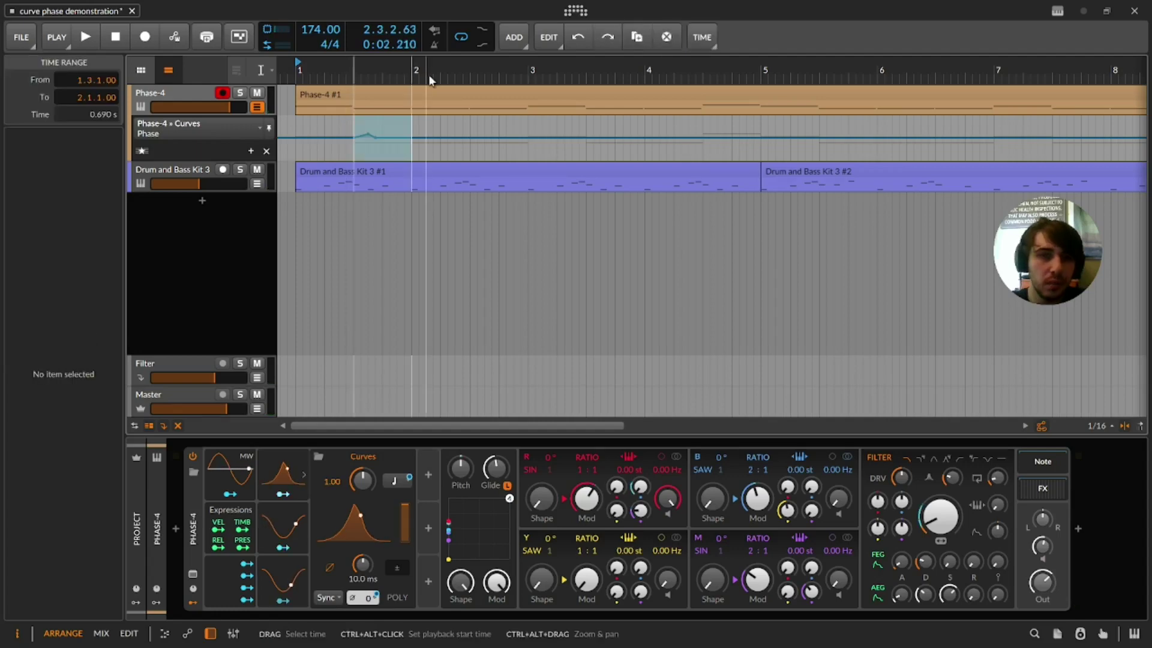
# Step: Duplicate the phase automation range from 1.3.1 to 2.1.1 twice and play the result
pyautogui.hotkey('ctrl', 'd')
pyautogui.hotkey('ctrl', 'd')
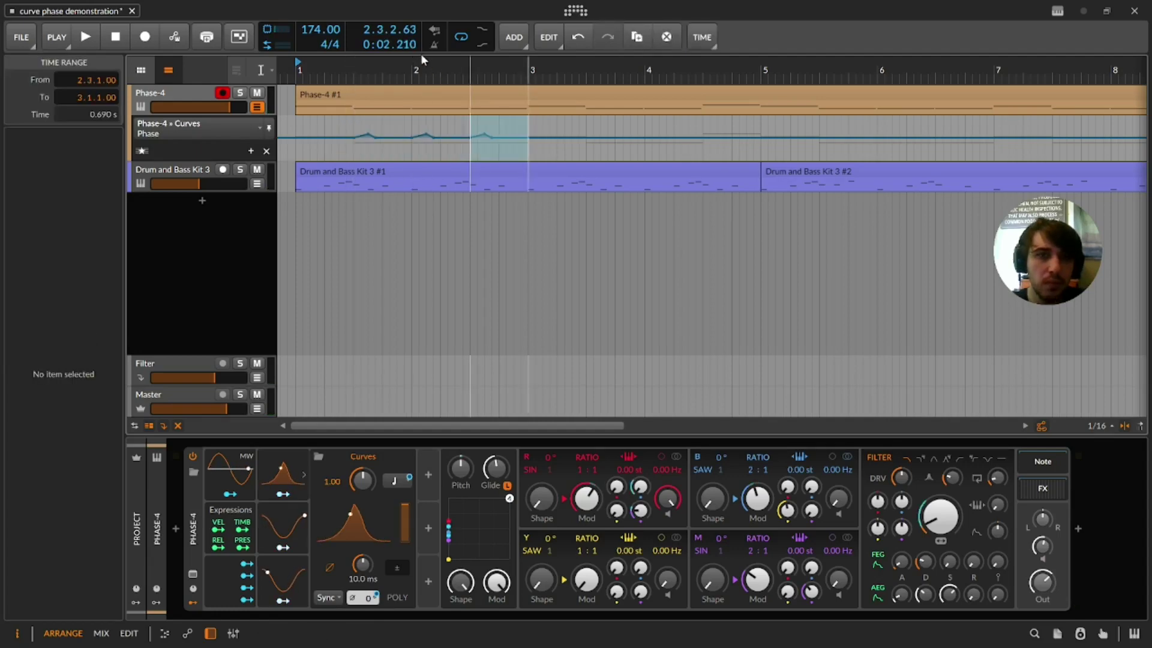
pyautogui.press('space')
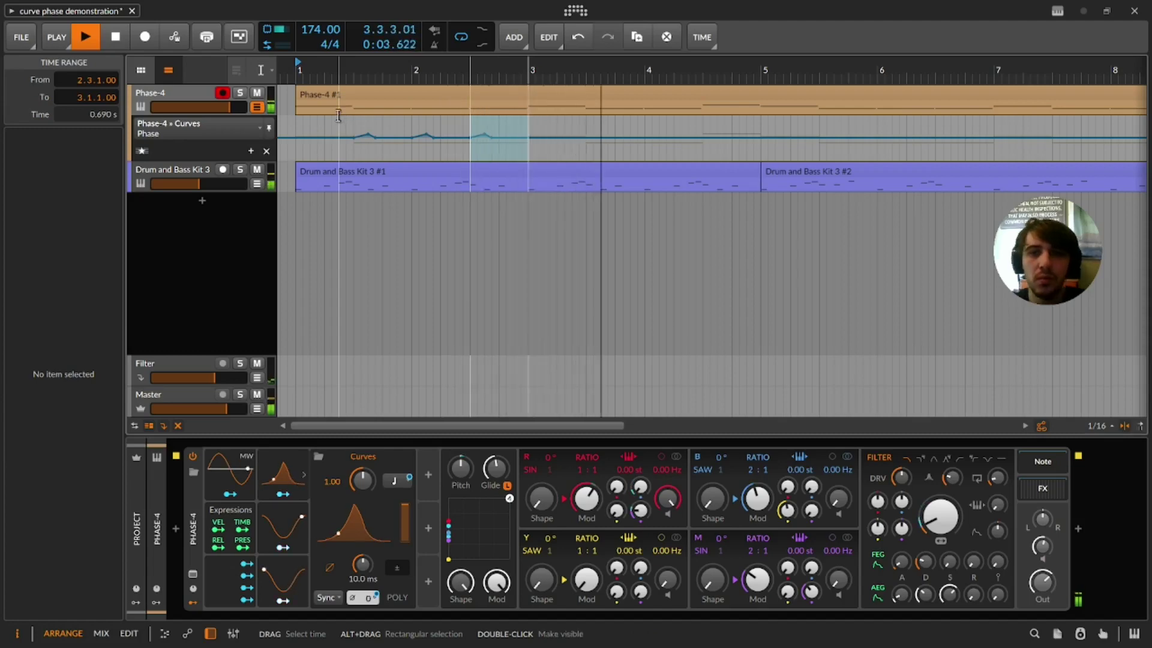
pyautogui.press('space')
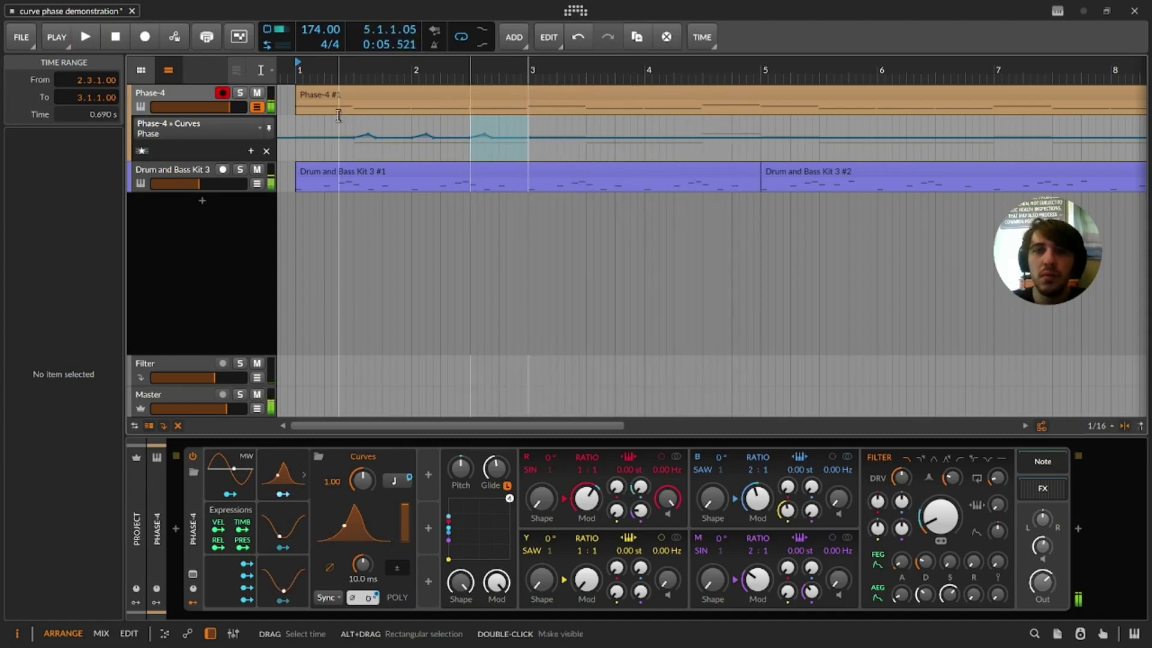
# Step: Move the playback start to 1.4.3 and place the time selection at bar 1
pyautogui.click(376, 60)
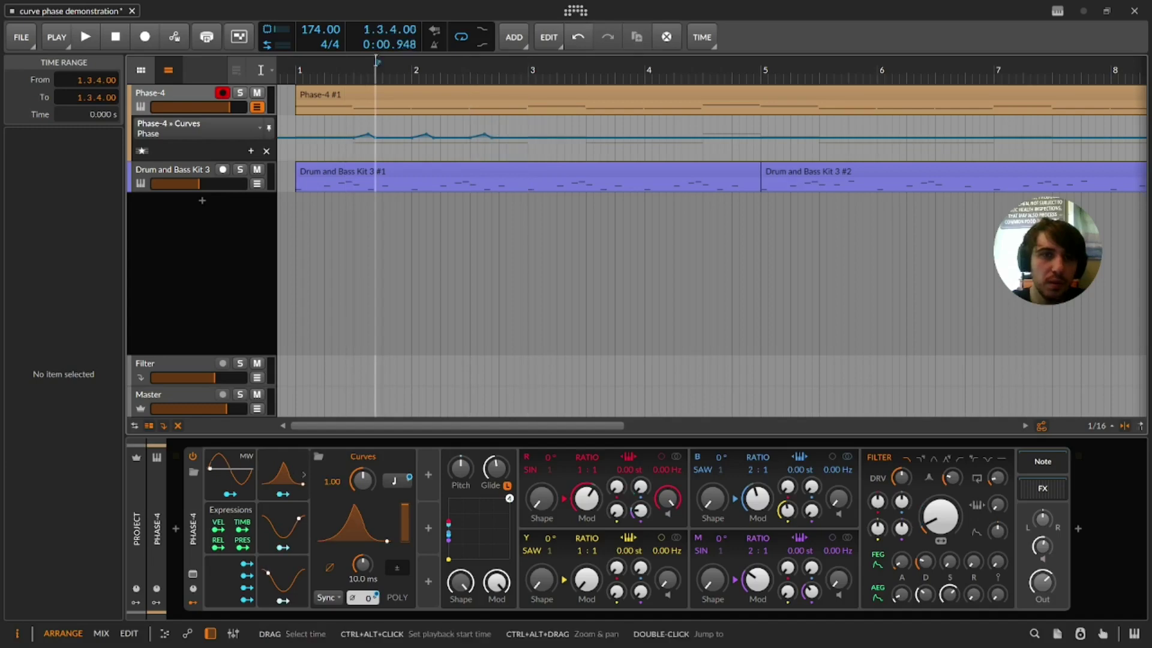
pyautogui.moveTo(397, 68); pyautogui.dragTo(422, 18)
pyautogui.click(291, 87)
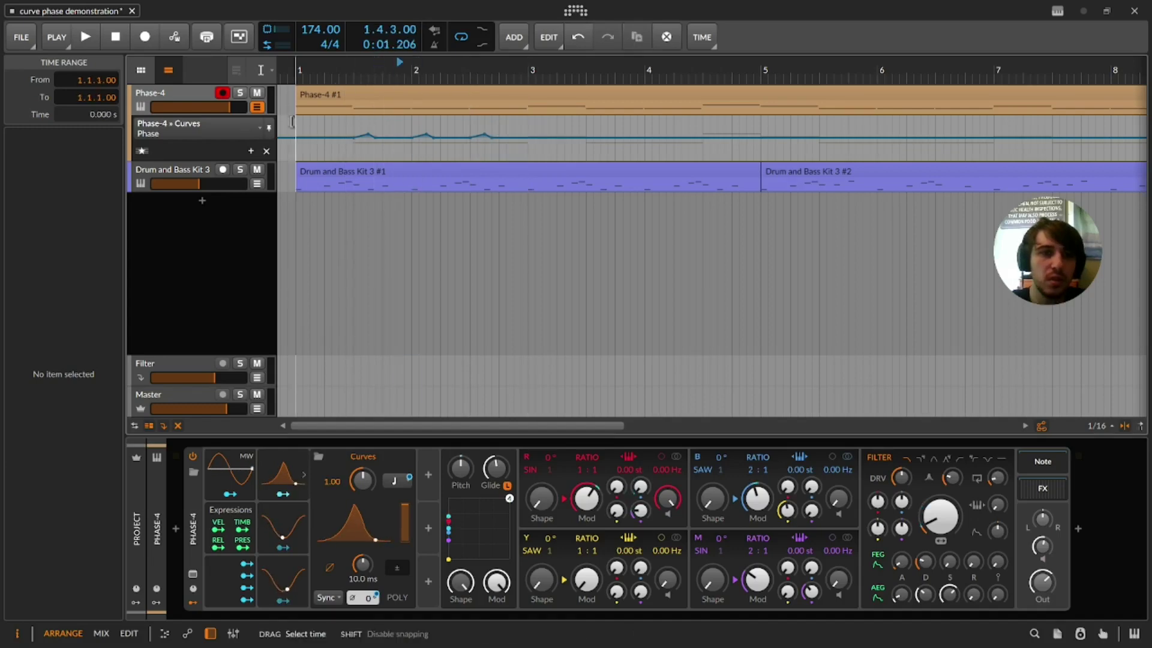
# Step: Select the peak points of the three phase bumps, lower them together to 48°, and audition the change
pyautogui.click(263, 70)
pyautogui.click(240, 92)
pyautogui.moveTo(460, 70); pyautogui.dragTo(498, 104)
pyautogui.moveTo(326, 124); pyautogui.dragTo(594, 135)
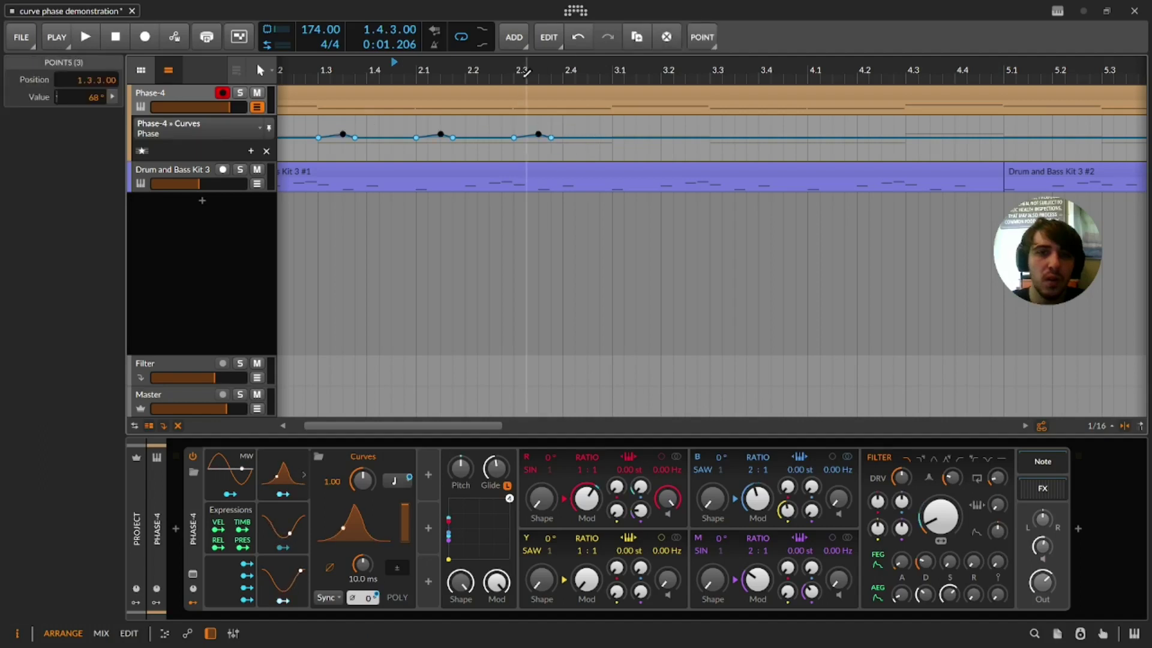
pyautogui.moveTo(538, 70); pyautogui.dragTo(508, 135)
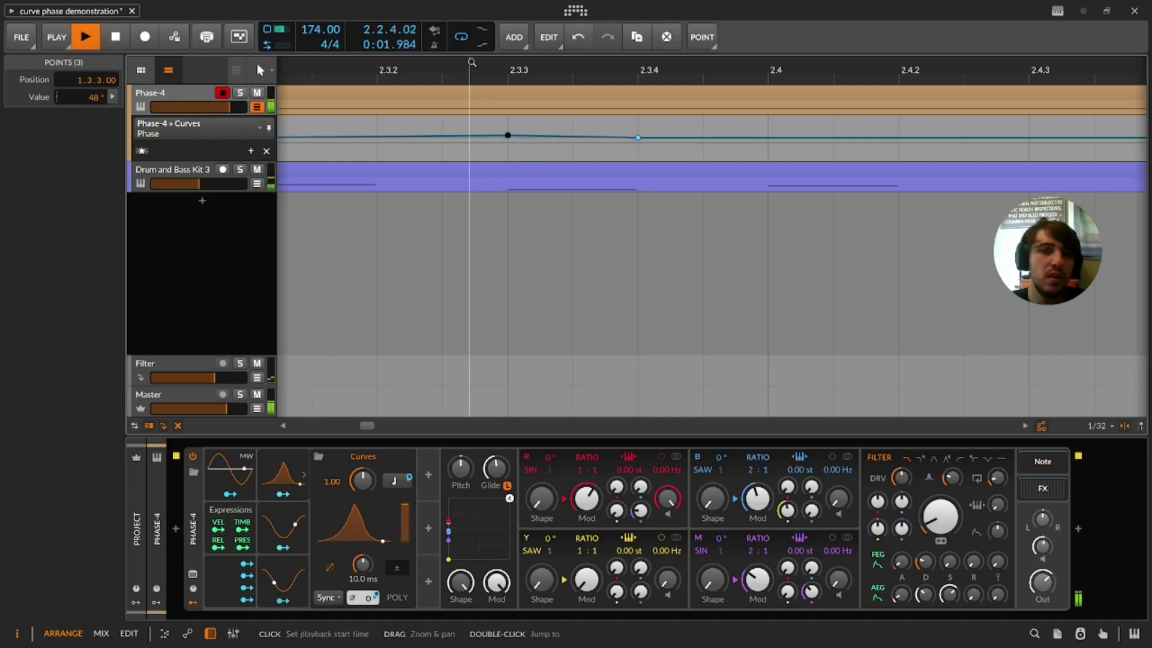
pyautogui.moveTo(471, 62); pyautogui.dragTo(518, 9)
pyautogui.press('space')
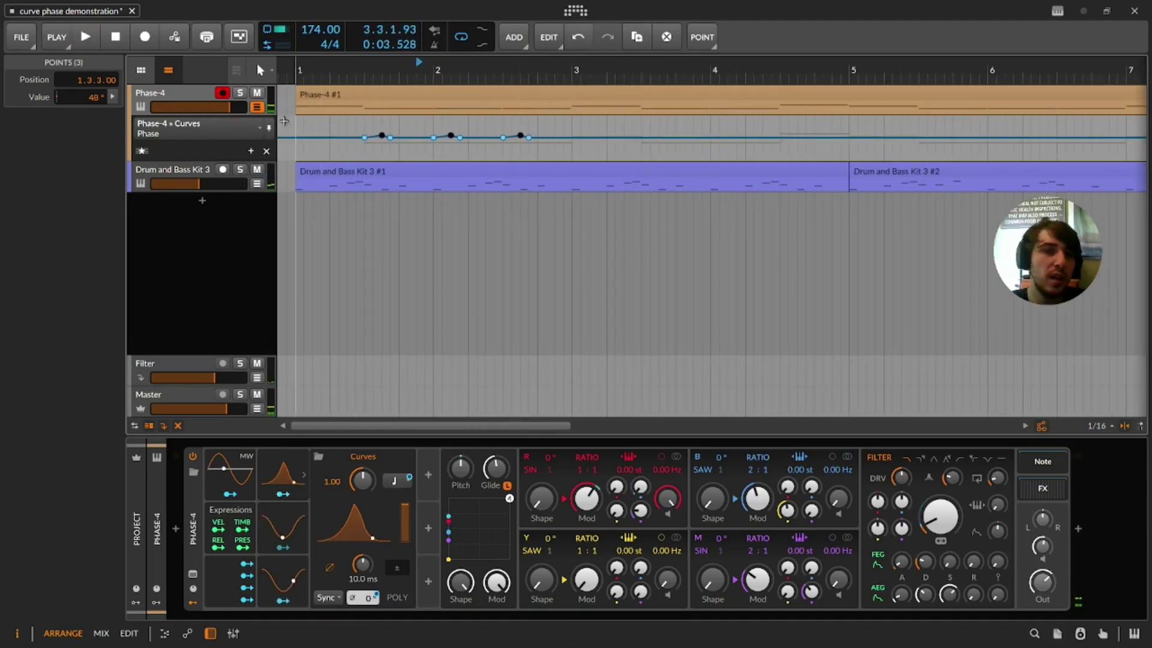
# Step: Shape the phase automation into a rise late in bar 4 followed by a fall to -252° at 5.1.1, auditioning from bar 1
pyautogui.click(285, 121)
pyautogui.press('space')
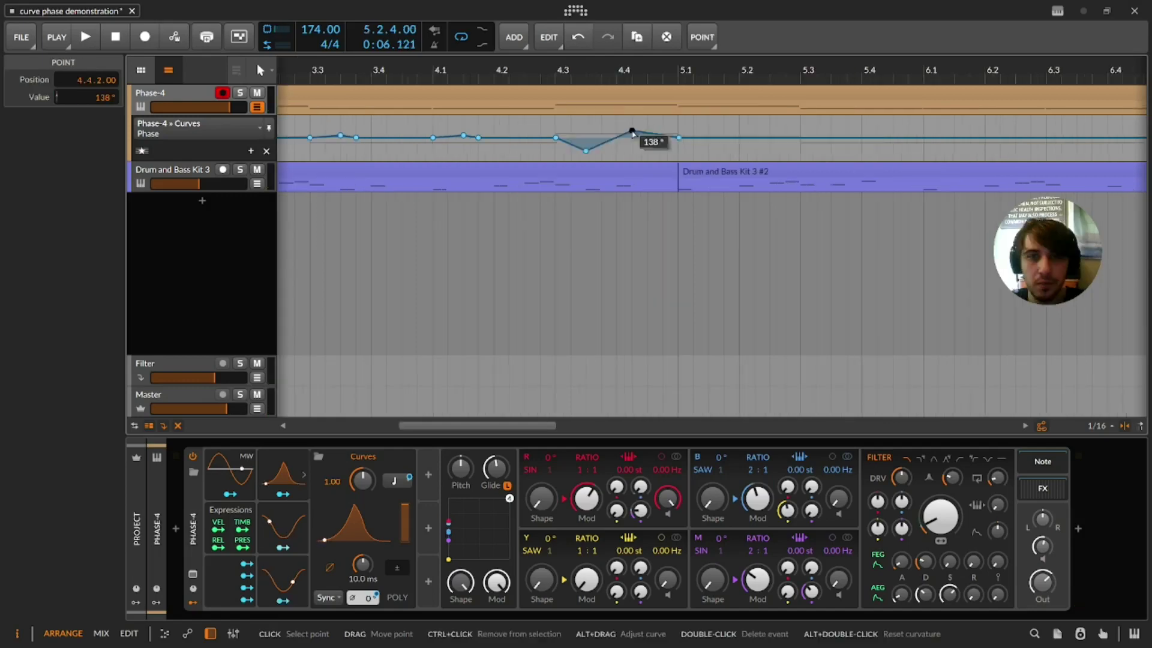
pyautogui.moveTo(630, 133); pyautogui.dragTo(631, 130)
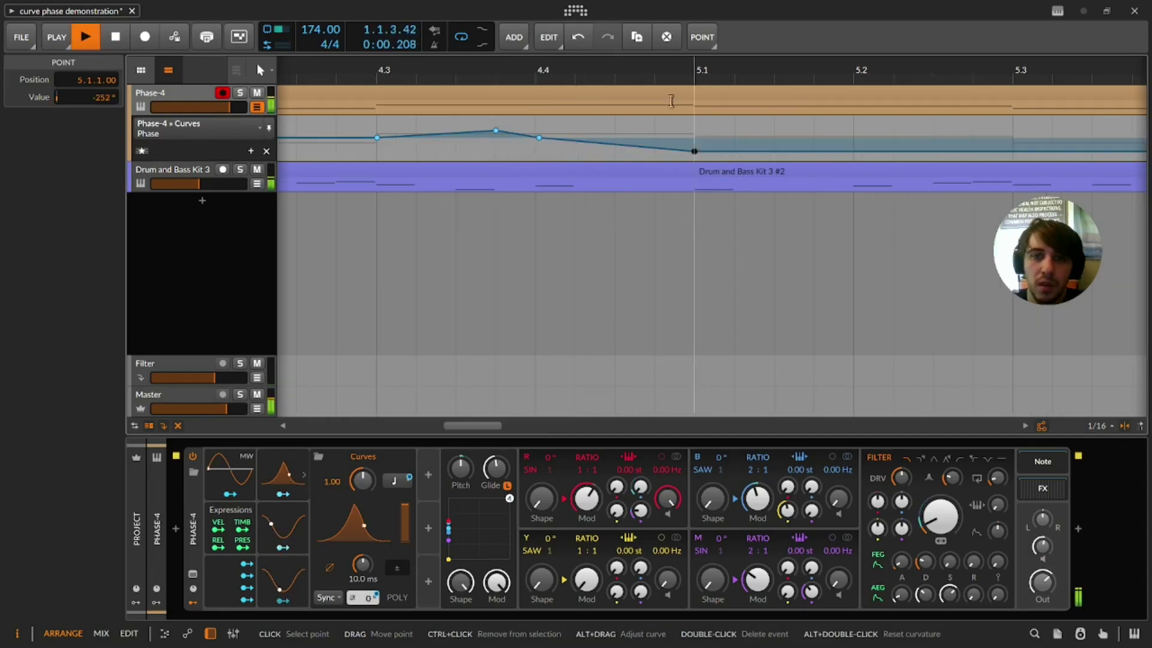
pyautogui.moveTo(630, 61); pyautogui.dragTo(752, 69)
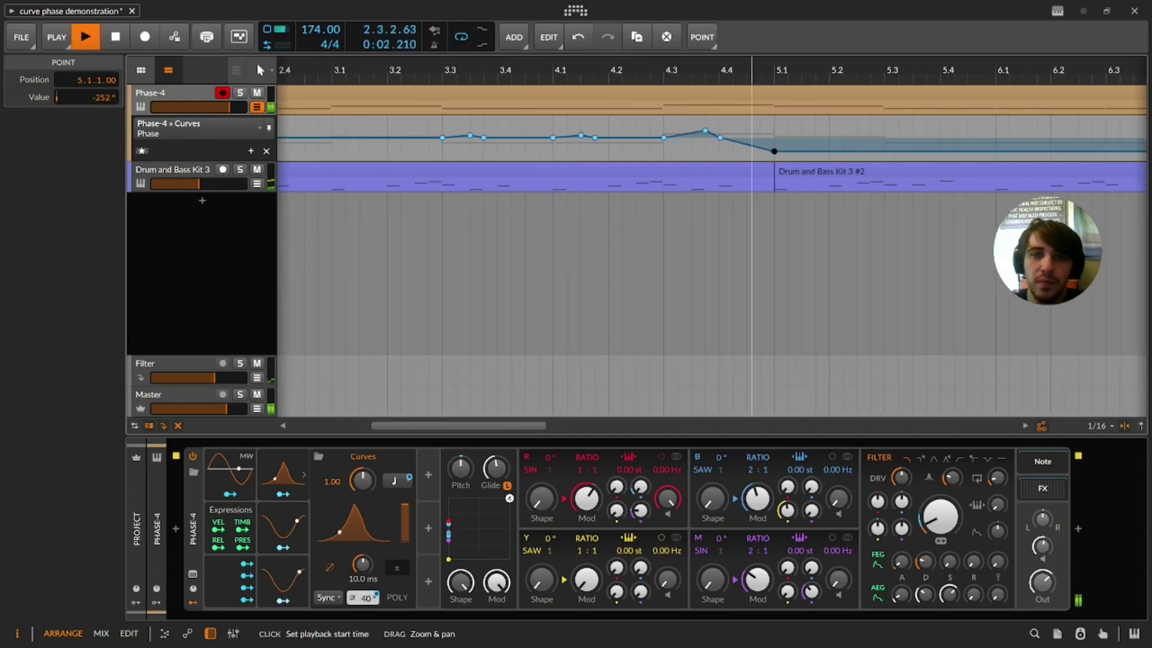
pyautogui.moveTo(777, 157)
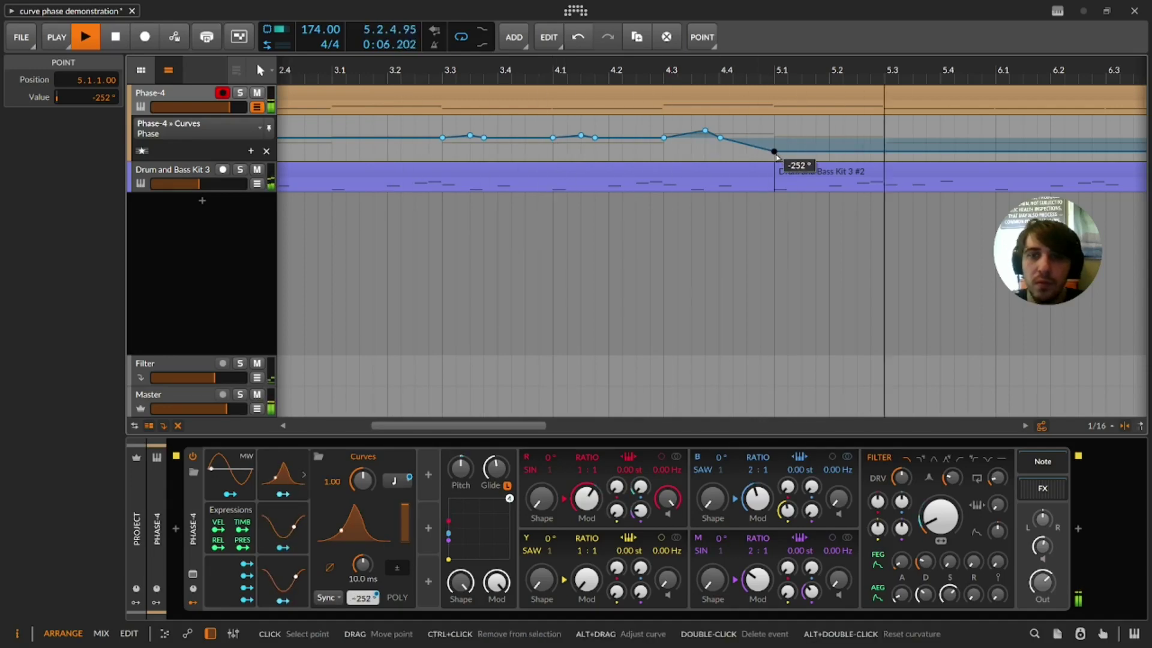
pyautogui.press('space')
# Step: Paste the small phase bumps along the lowered automation line in bars 5 and 6, and return to the Pointer tool
pyautogui.hotkey('ctrl', 'v')
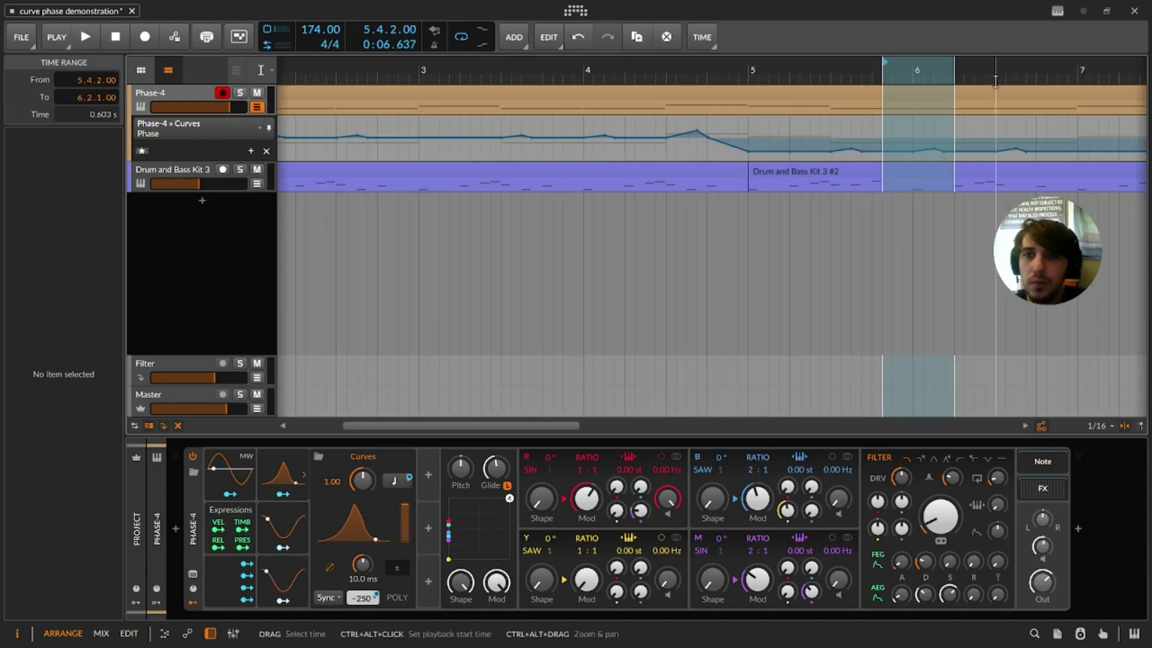
pyautogui.click(1018, 69)
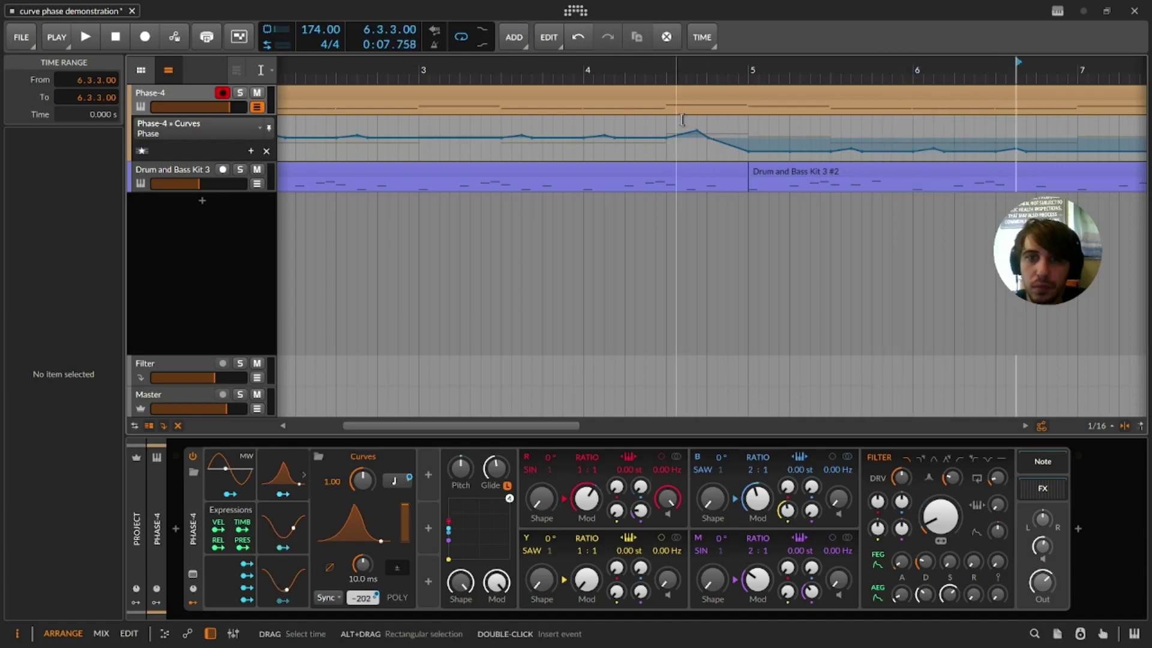
pyautogui.press('space')
pyautogui.click(264, 70)
pyautogui.press('space')
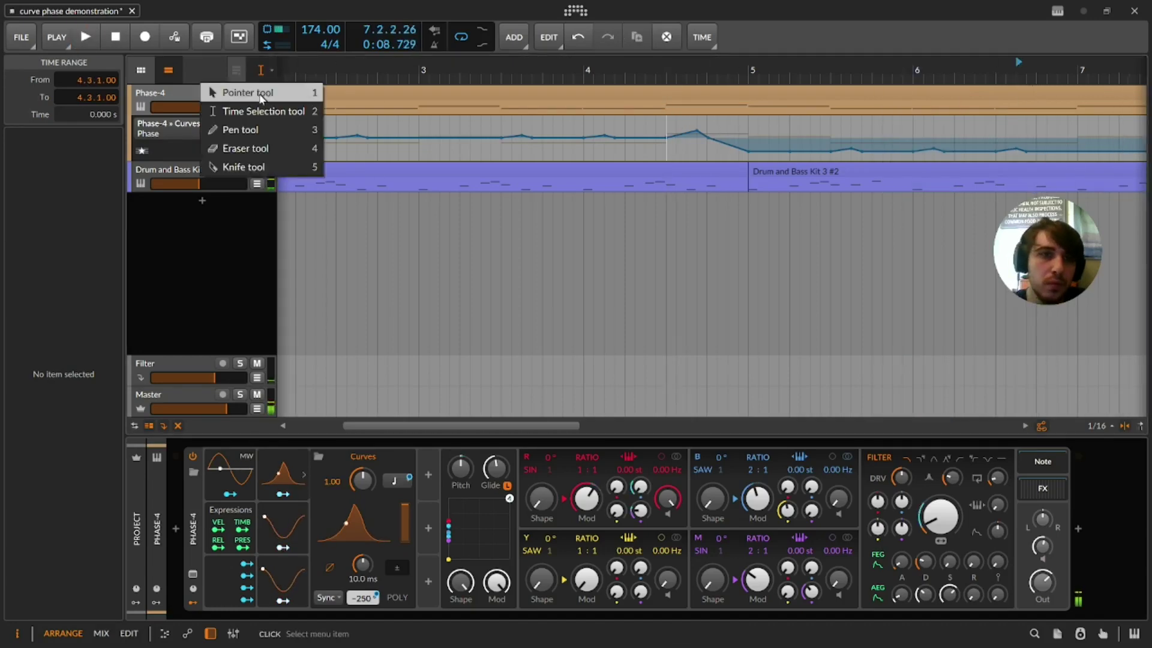
pyautogui.click(270, 99)
# Step: Audition the extended phase automation from 4.3.1 and again from bar 1
pyautogui.press('space')
pyautogui.press('space')
pyautogui.click(665, 126)
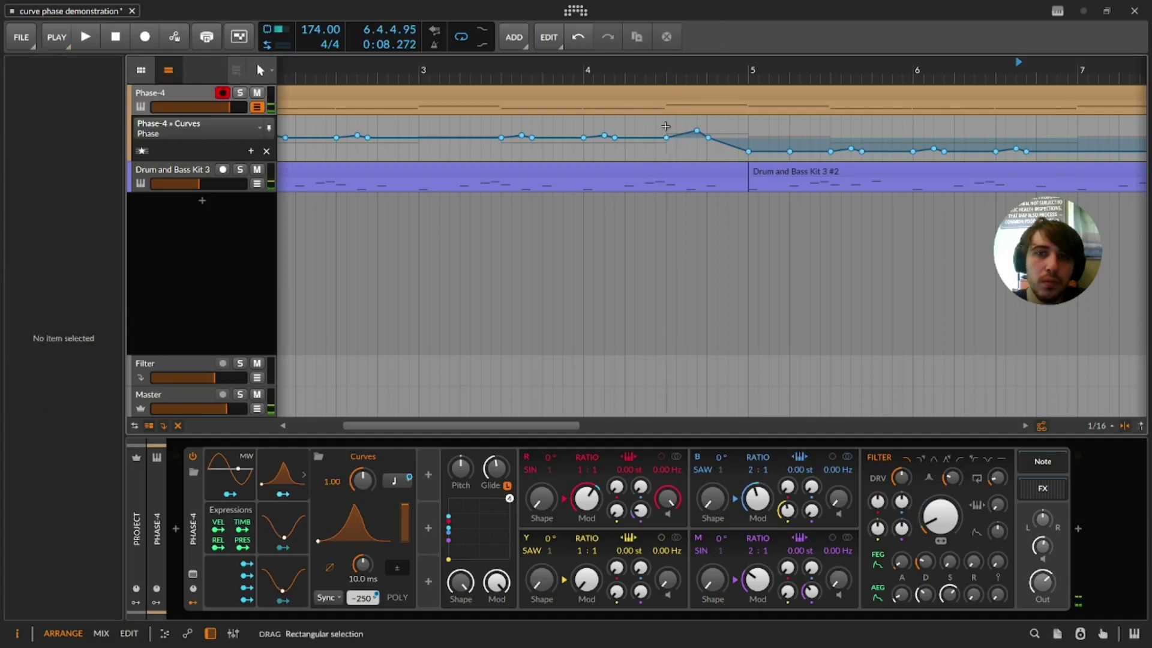
pyautogui.press('space')
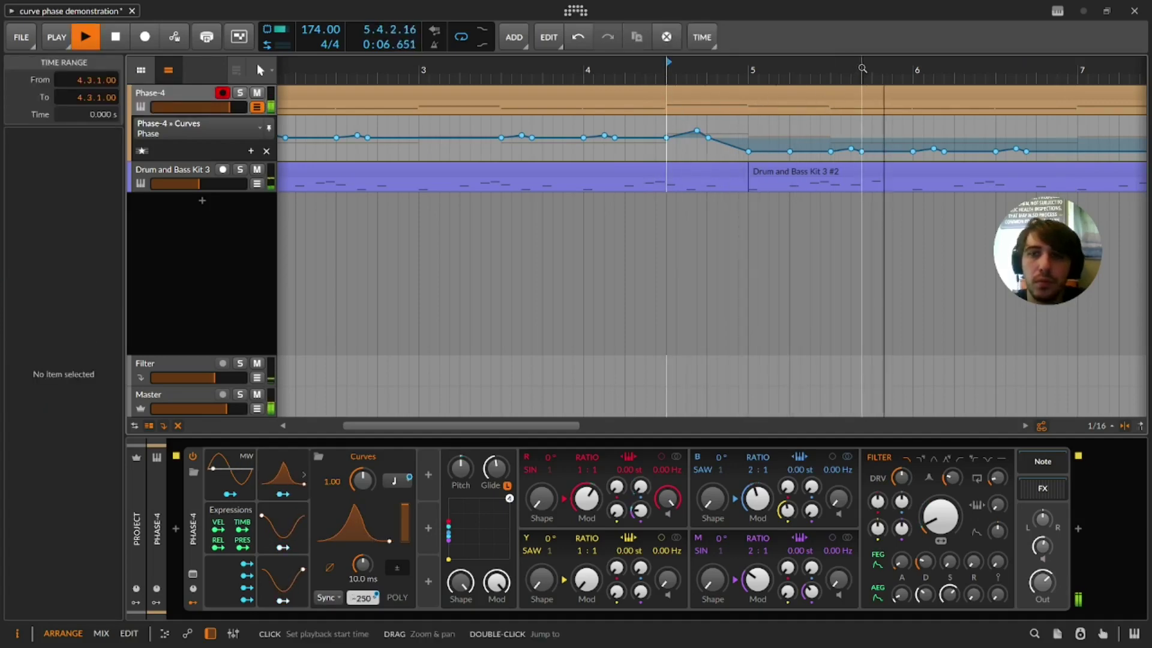
pyautogui.moveTo(861, 69); pyautogui.dragTo(527, 70)
pyautogui.click(290, 122)
pyautogui.press('space')
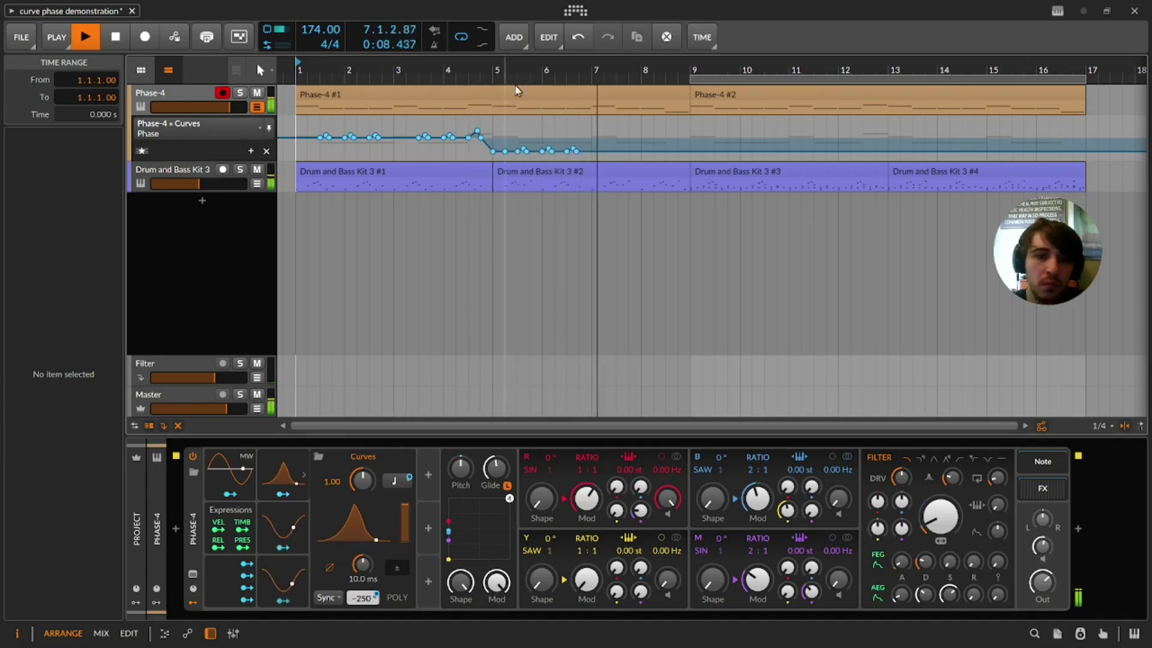
pyautogui.press('space')
# Step: Extend the phase bumps through bar 8, ending in a dip to -360° at 8.4.1, a 360° spike at 8.4.3 and -360° at 9.1.1
pyautogui.moveTo(607, 66); pyautogui.dragTo(611, 102)
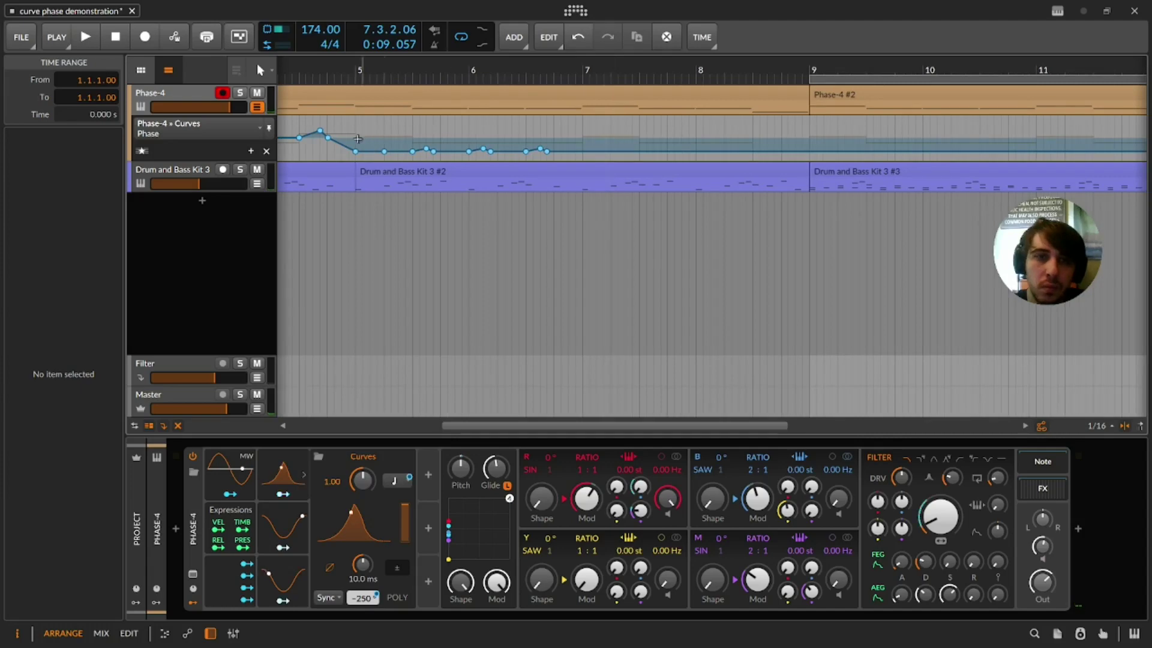
pyautogui.click(957, 157)
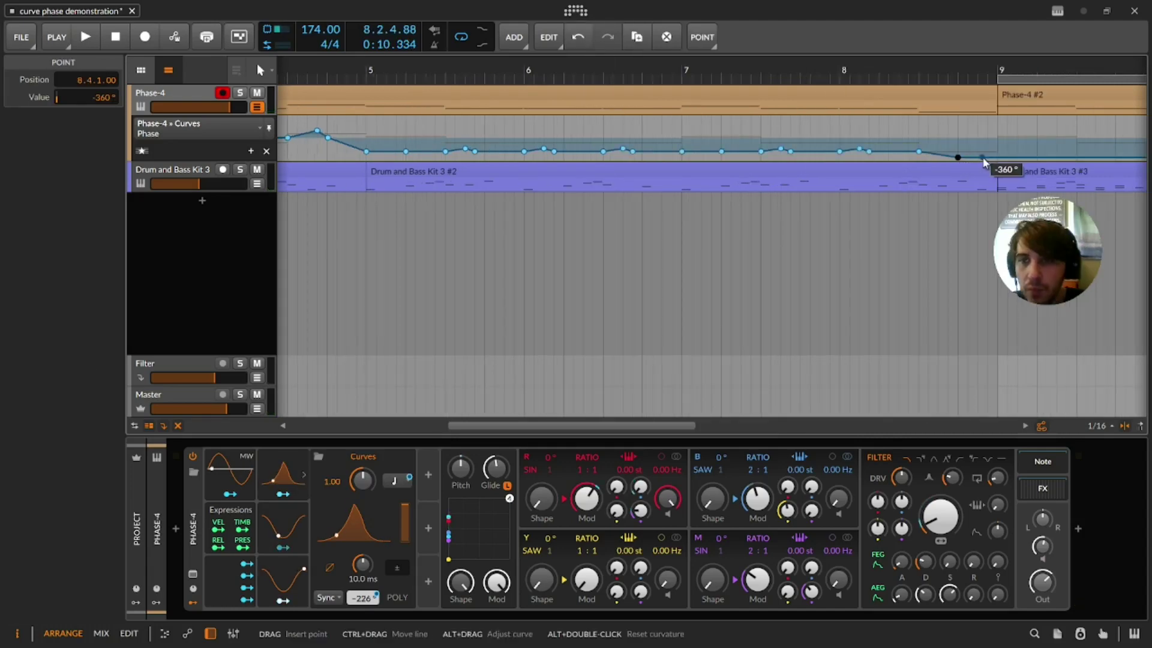
pyautogui.moveTo(997, 157)
pyautogui.mouseDown()
pyautogui.moveTo(1008, 150)
pyautogui.moveTo(977, 126)
pyautogui.moveTo(997, 123)
pyautogui.moveTo(997, 141)
pyautogui.mouseUp()
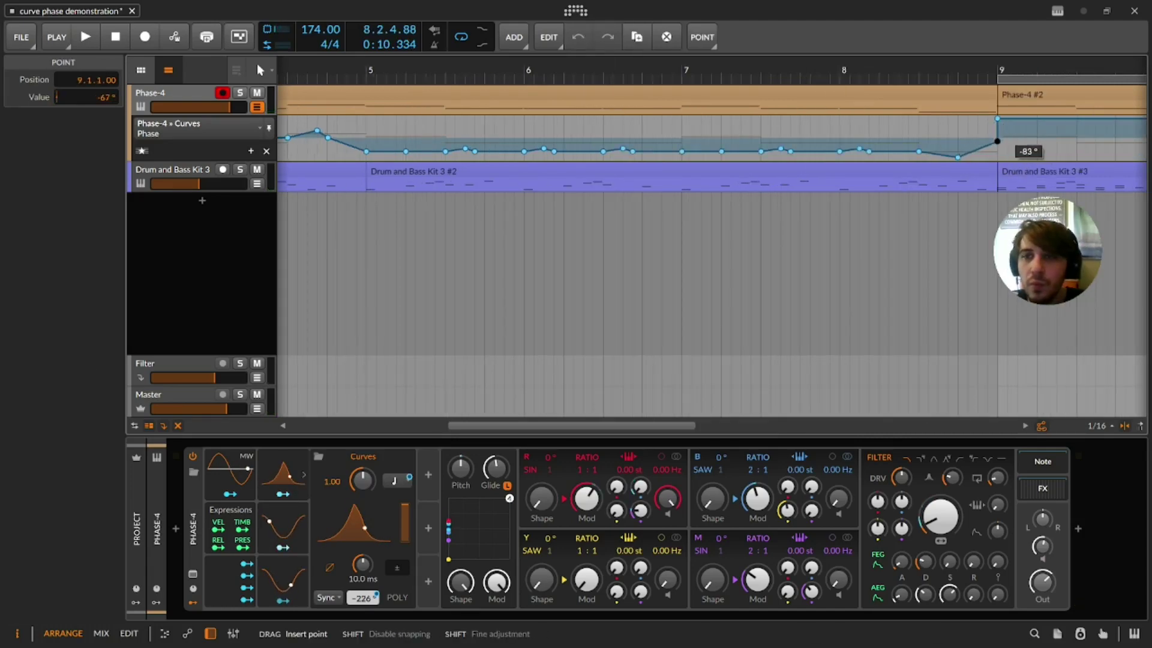
pyautogui.hotkey('ctrl', 'z')
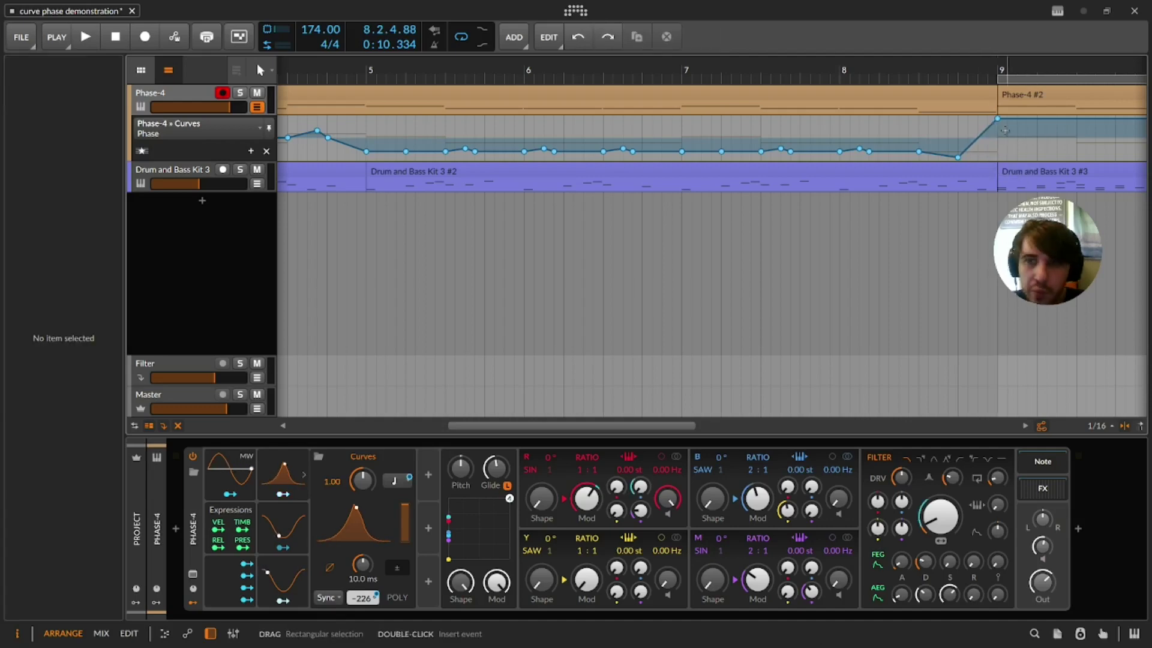
pyautogui.click(967, 120)
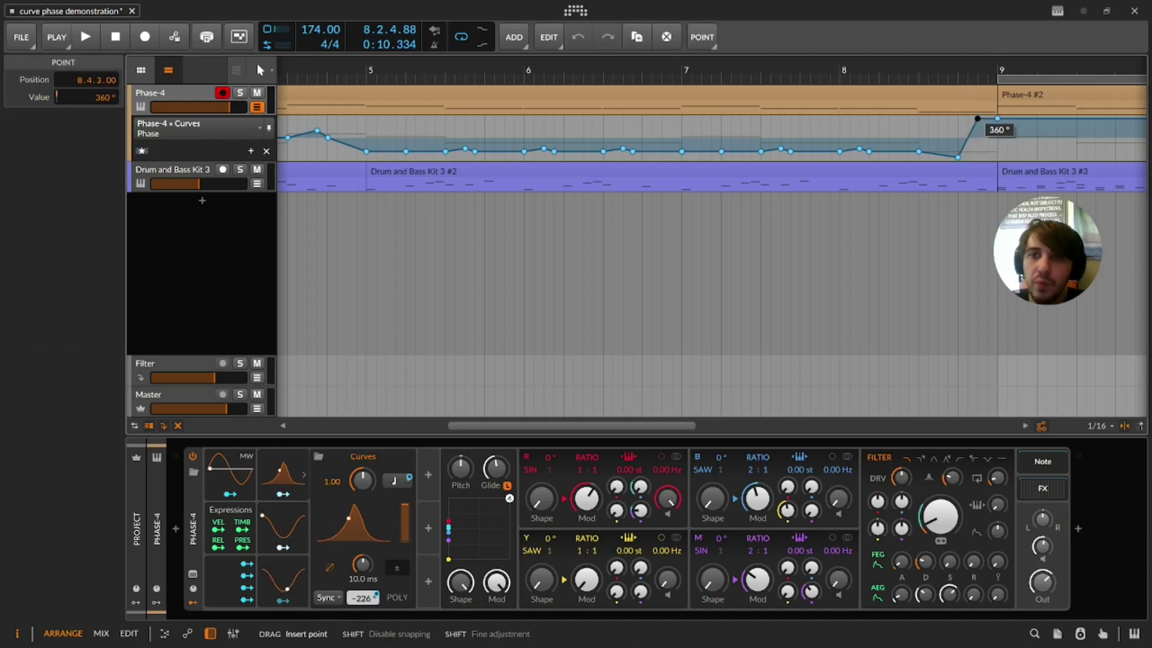
pyautogui.moveTo(997, 118); pyautogui.dragTo(1001, 127)
# Step: Play the arrangement from bar 1 past bar 9 to hear the full eight-bar phase automation
pyautogui.click(295, 107)
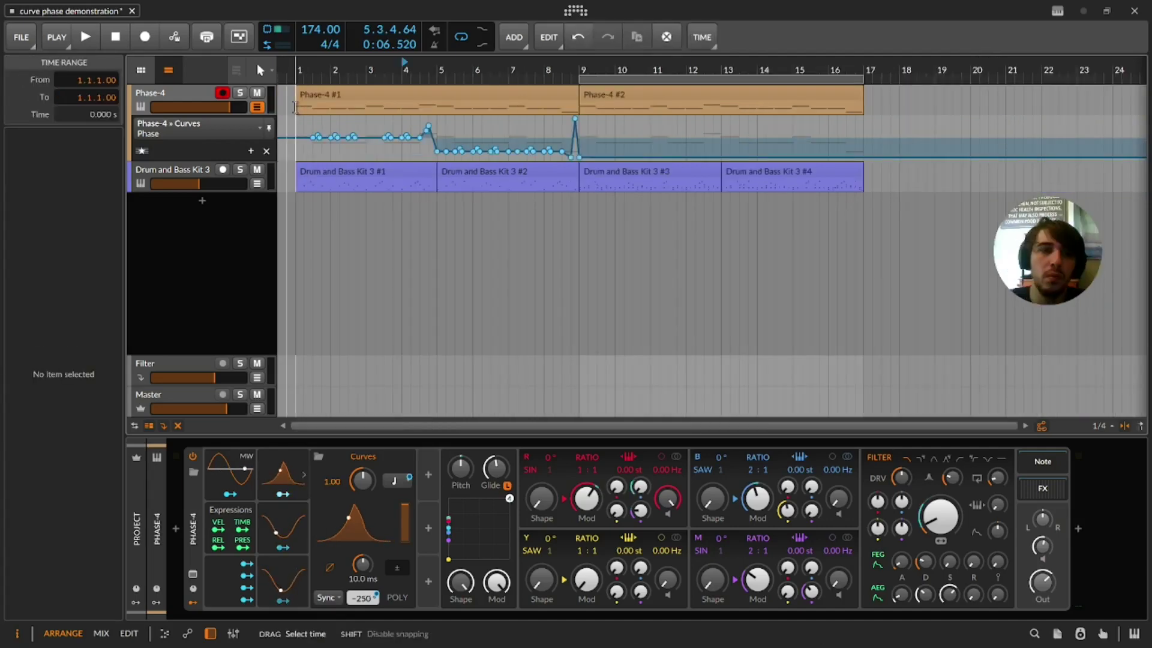
pyautogui.press('space')
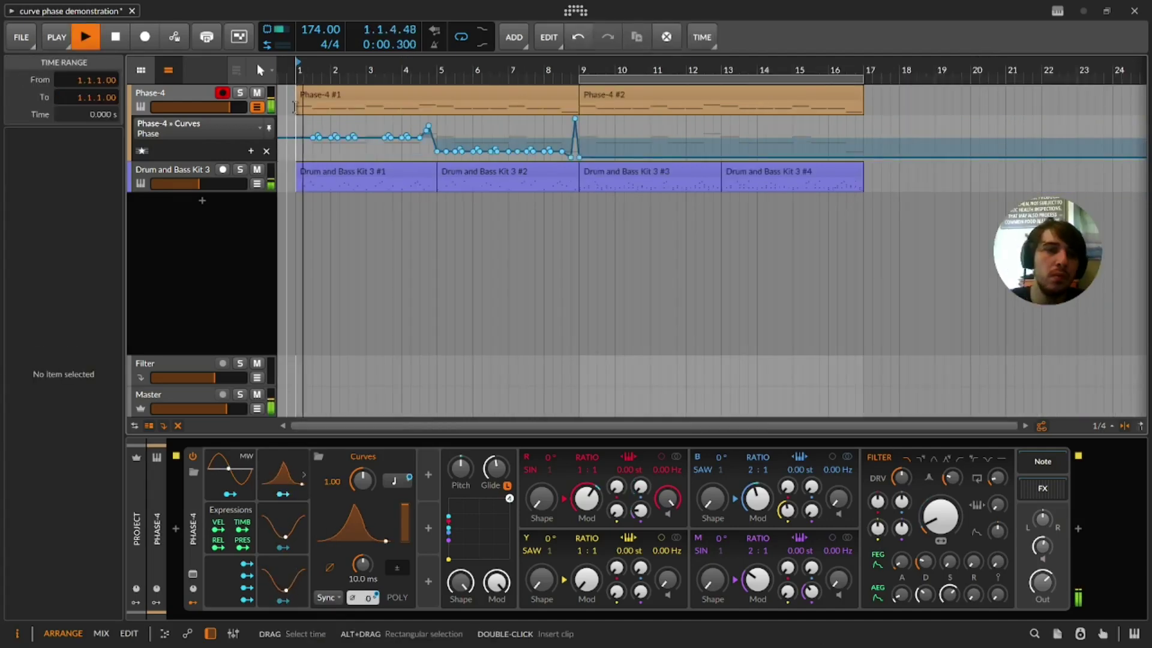
pyautogui.moveTo(420, 73); pyautogui.dragTo(463, 74)
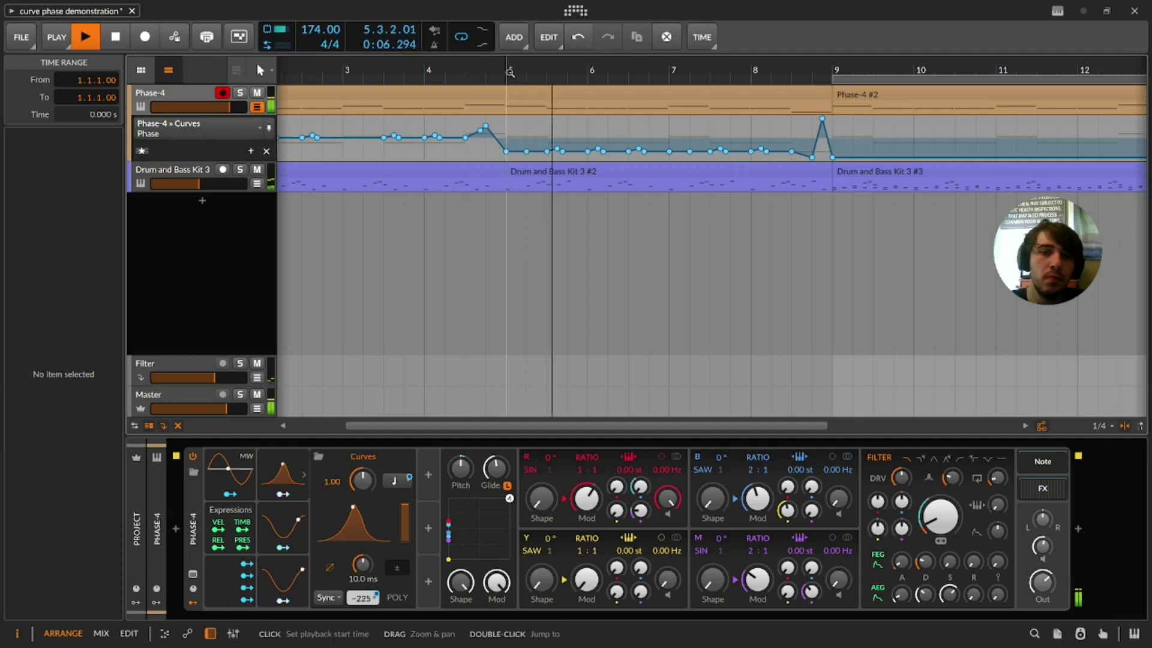
pyautogui.moveTo(509, 73); pyautogui.dragTo(496, 73)
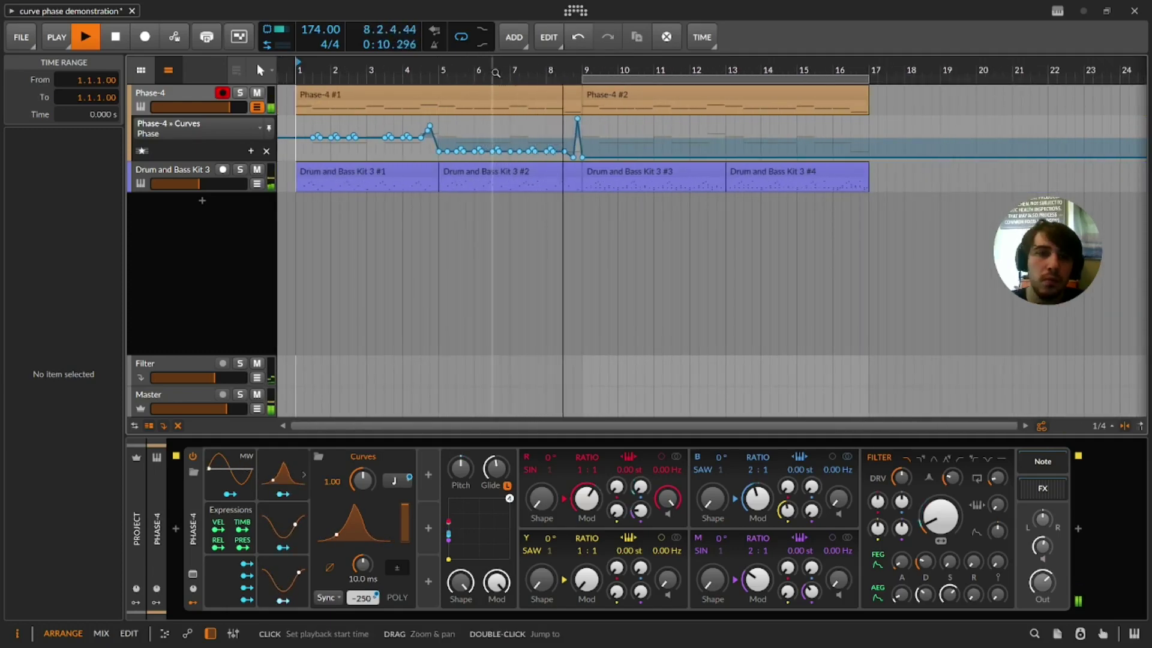
pyautogui.press('space')
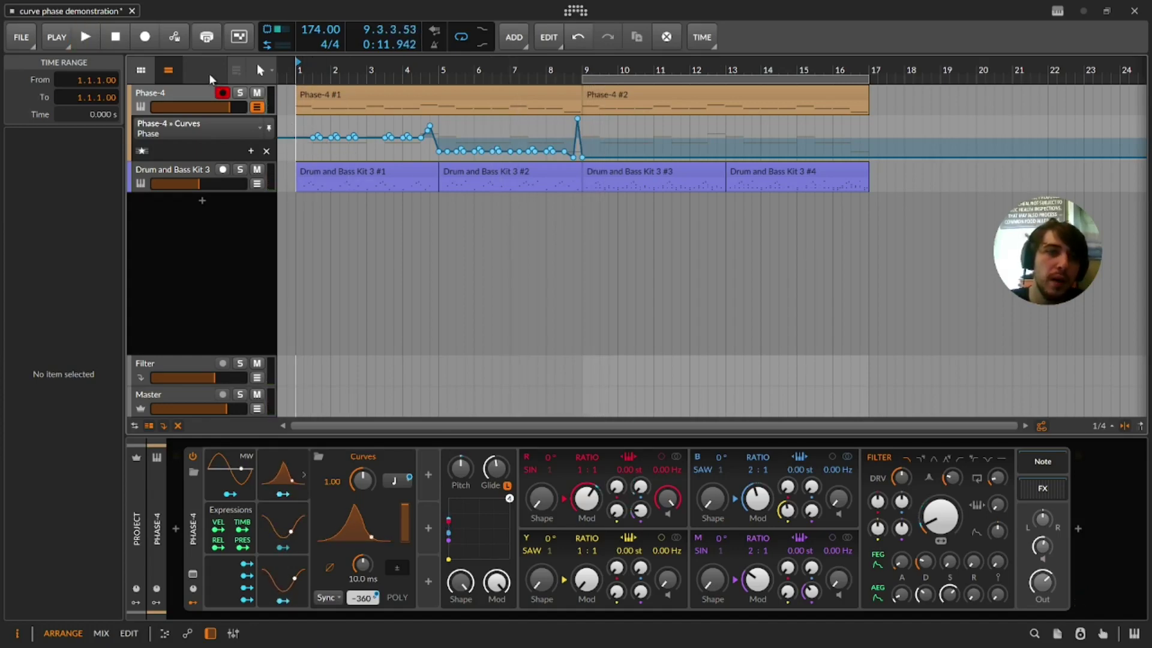
# Step: Duplicate the phase automation from 1.1.1 to 9.1.1 onto bars 9 to 16, and place the time selection back at bar 1
pyautogui.click(262, 70)
pyautogui.click(258, 110)
pyautogui.moveTo(297, 126); pyautogui.dragTo(588, 125)
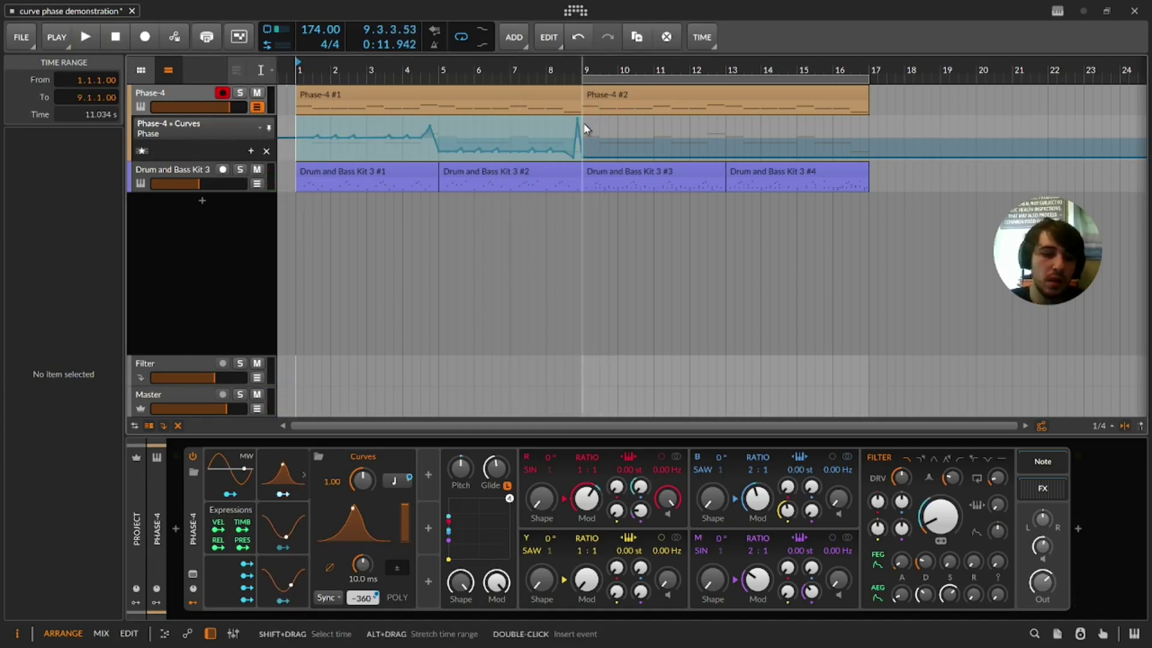
pyautogui.hotkey('ctrl', 'd')
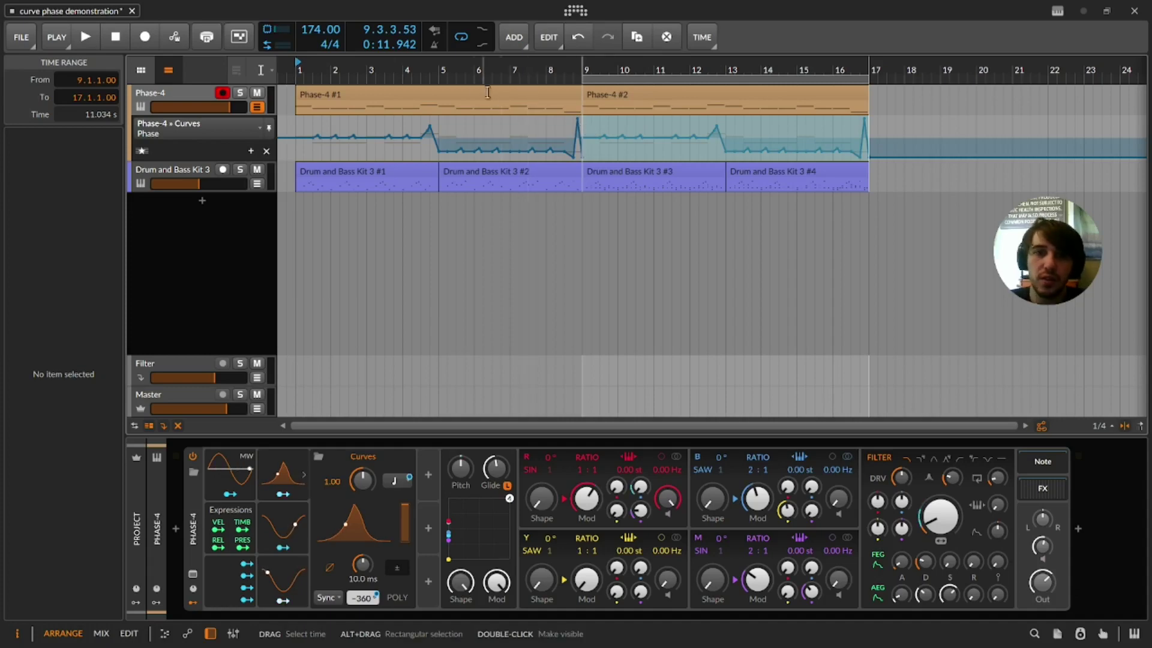
pyautogui.click(288, 129)
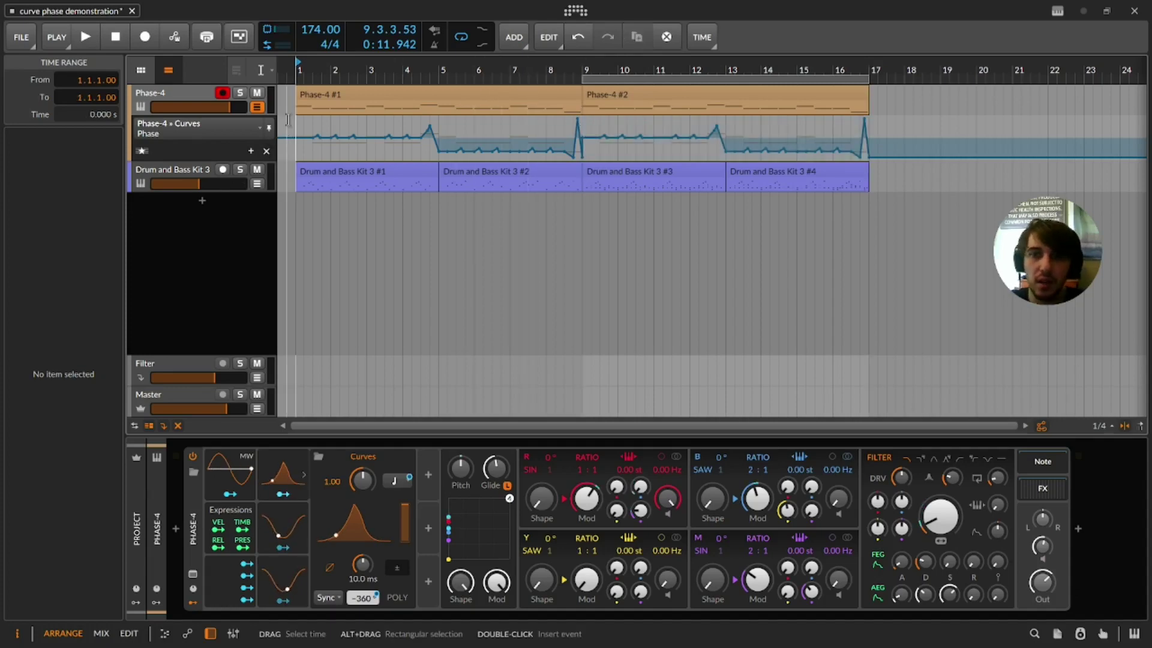
# Step: Draw freehand phase waves with the Pen tool from mid bar 15 to bar 17, and play from bar 9
pyautogui.click(261, 70)
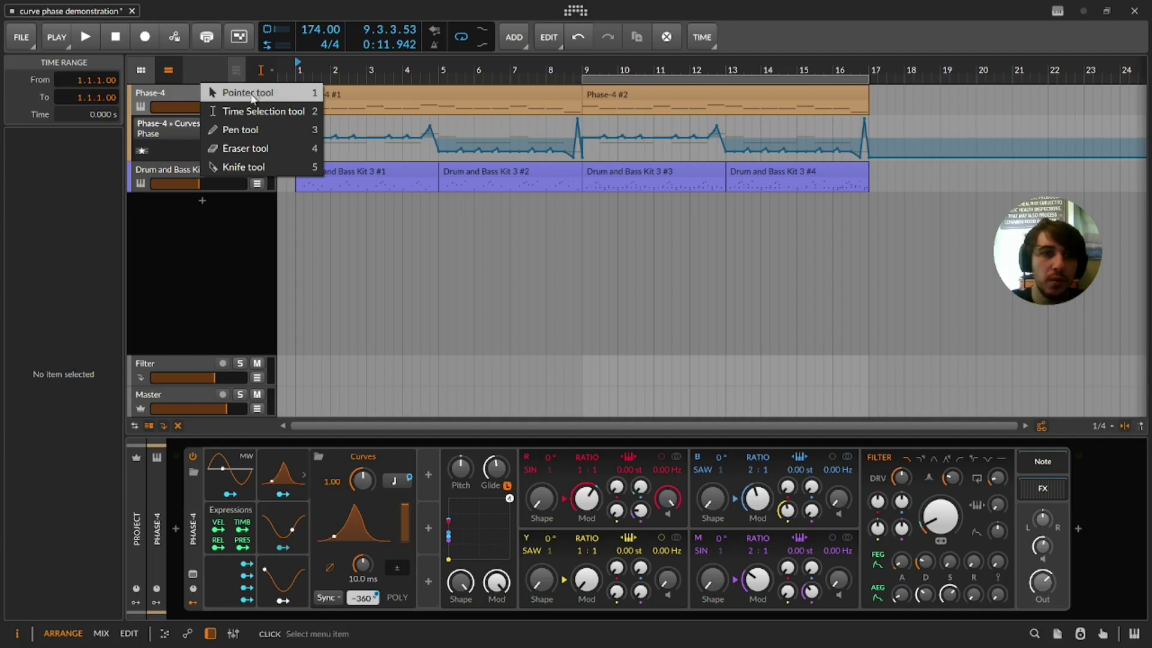
pyautogui.click(240, 130)
pyautogui.moveTo(859, 72); pyautogui.dragTo(780, 102)
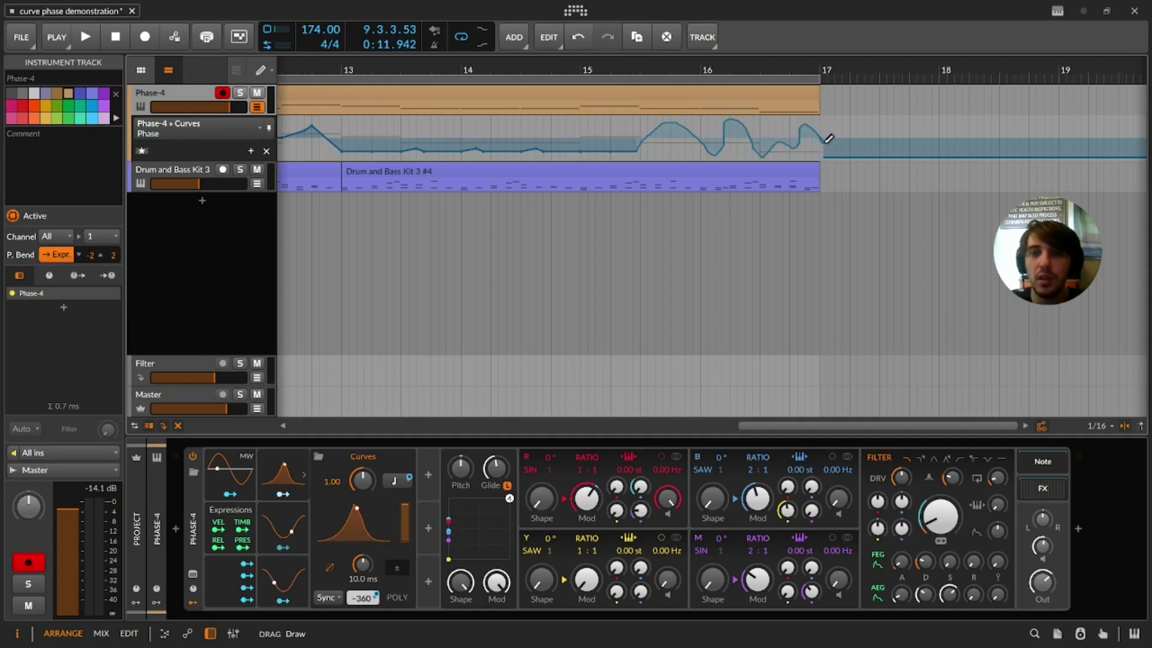
pyautogui.moveTo(828, 138); pyautogui.dragTo(827, 140)
pyautogui.moveTo(418, 52); pyautogui.dragTo(545, 60)
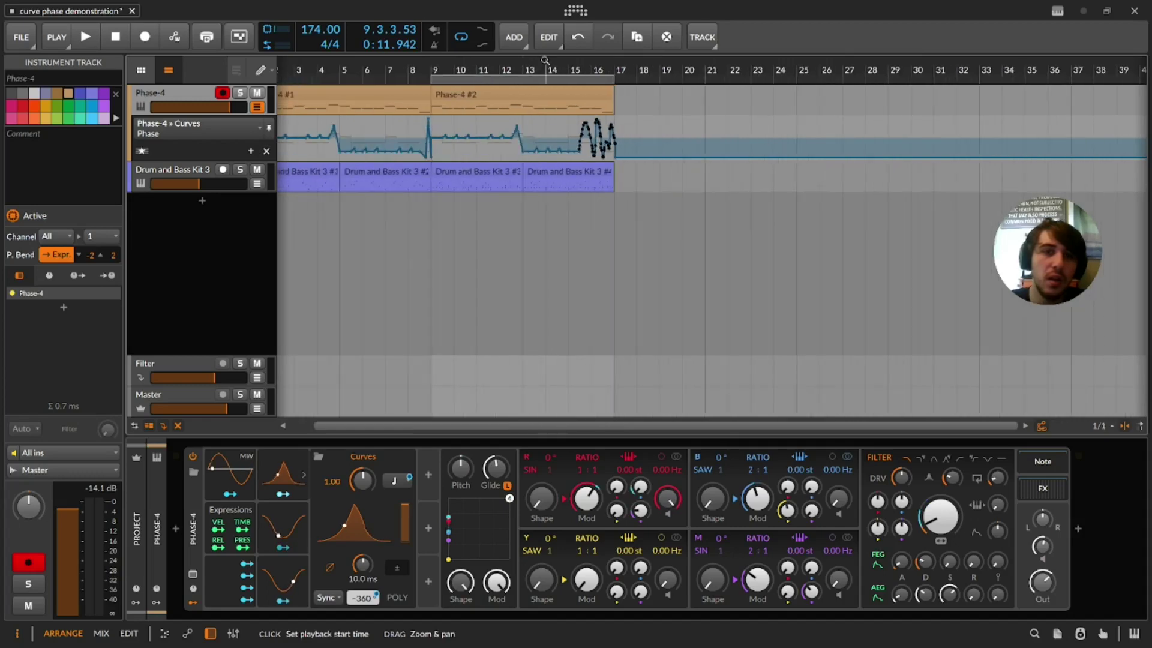
pyautogui.click(432, 103)
pyautogui.press('space')
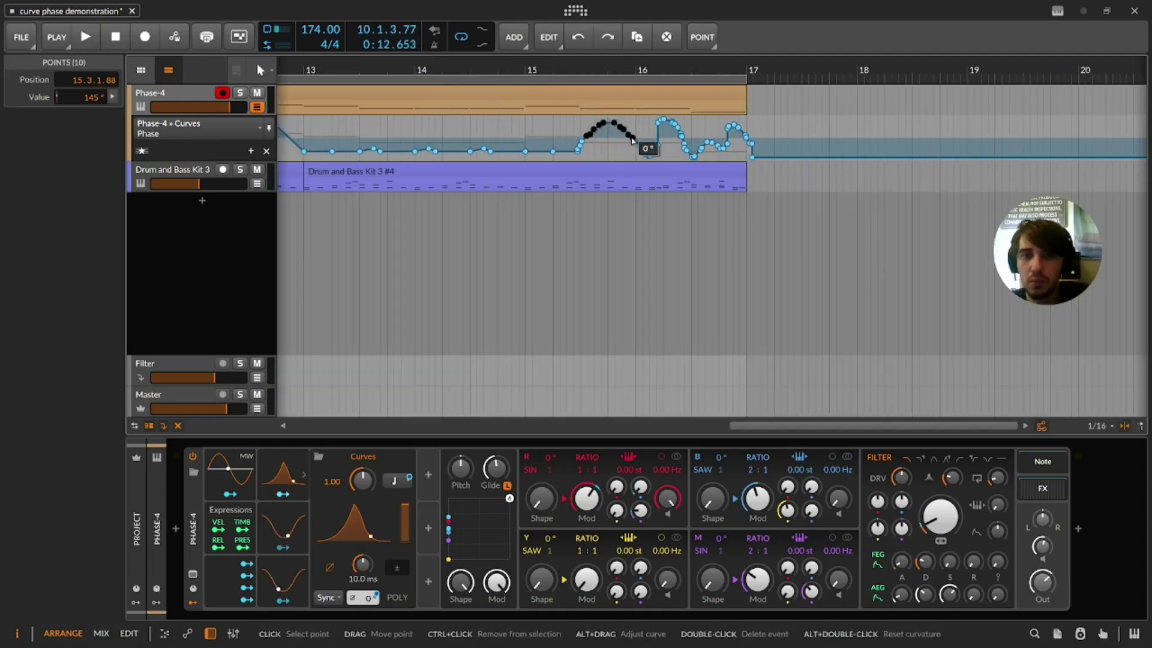
# Step: Delete the points forming the first drawn phase hump in bar 15, and audition from 15.1.1
pyautogui.press('Delete')
pyautogui.press('space')
pyautogui.press('space')
pyautogui.click(526, 126)
pyautogui.press('space')
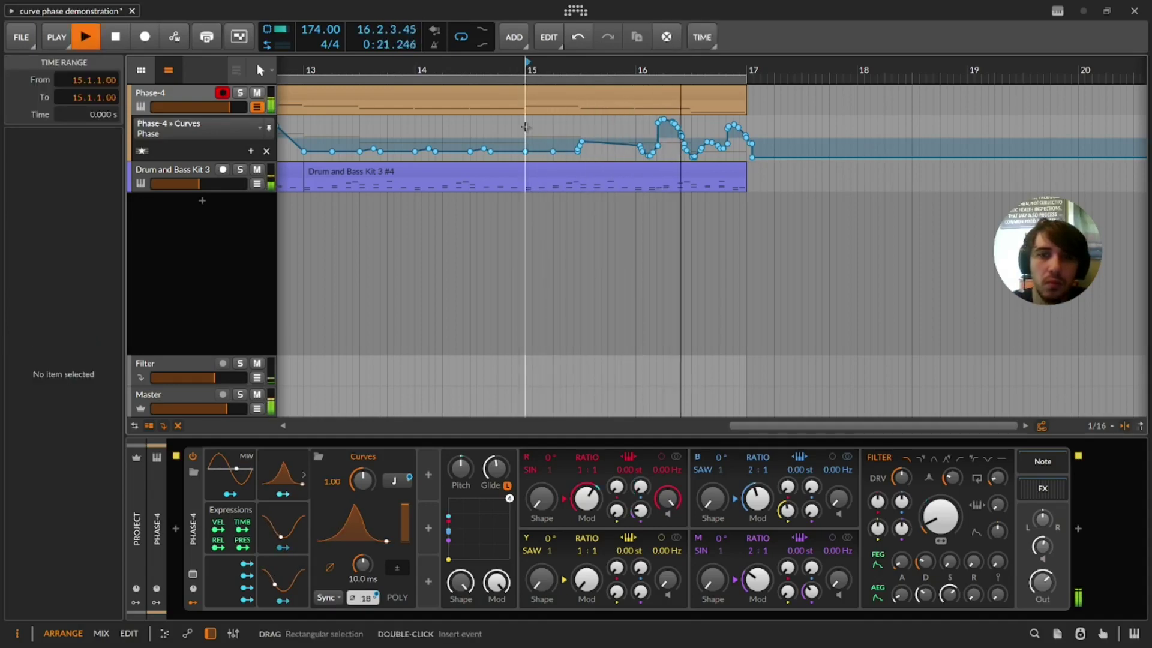
pyautogui.press('space')
# Step: Lower the phase hump early in bar 16, raise the closing points at bar 17 to 360°, and audition the ending
pyautogui.moveTo(633, 122); pyautogui.dragTo(681, 130)
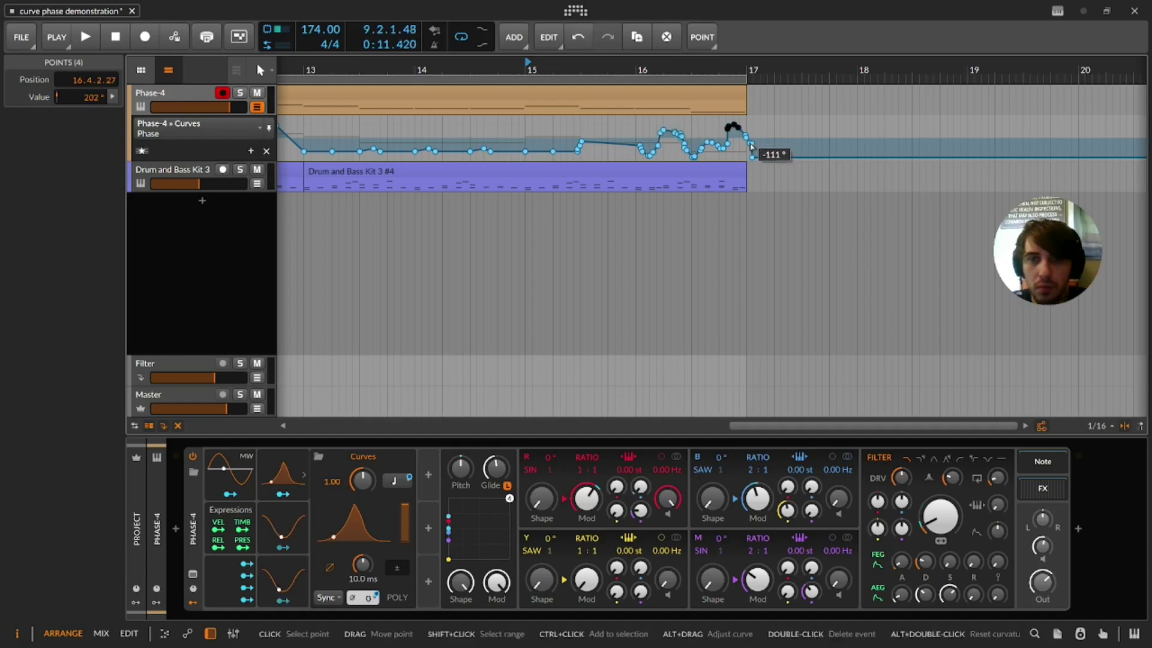
pyautogui.click(742, 139)
pyautogui.click(746, 143)
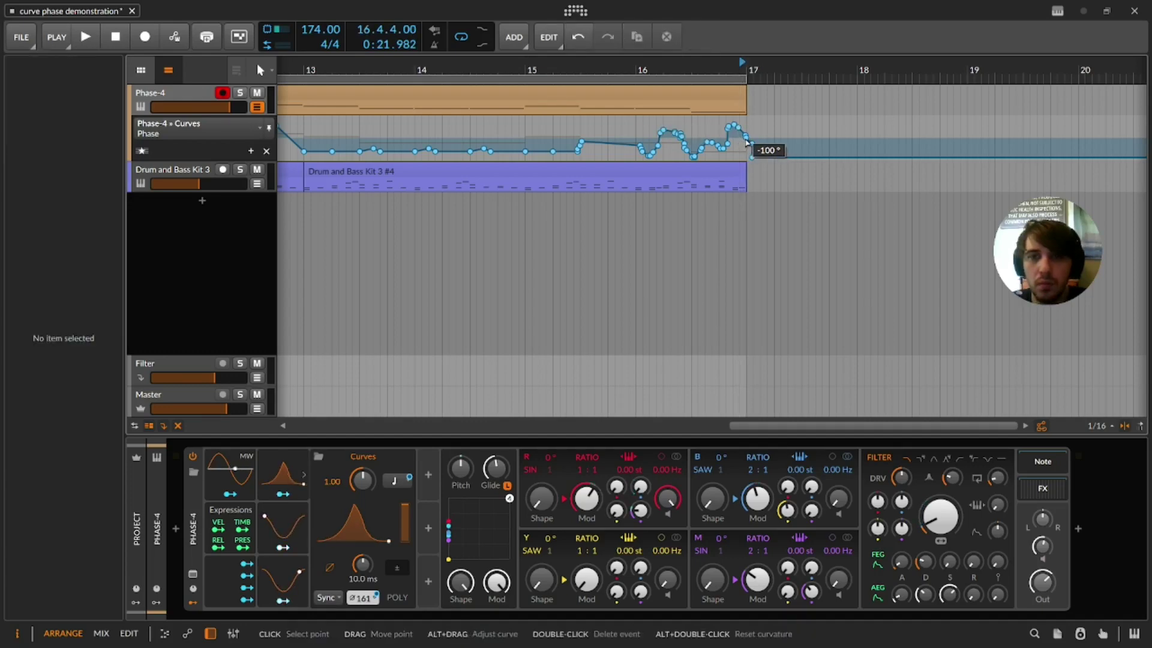
pyautogui.moveTo(737, 133)
pyautogui.mouseDown()
pyautogui.moveTo(752, 145)
pyautogui.moveTo(753, 119)
pyautogui.mouseUp()
pyautogui.press('space')
pyautogui.press('space')
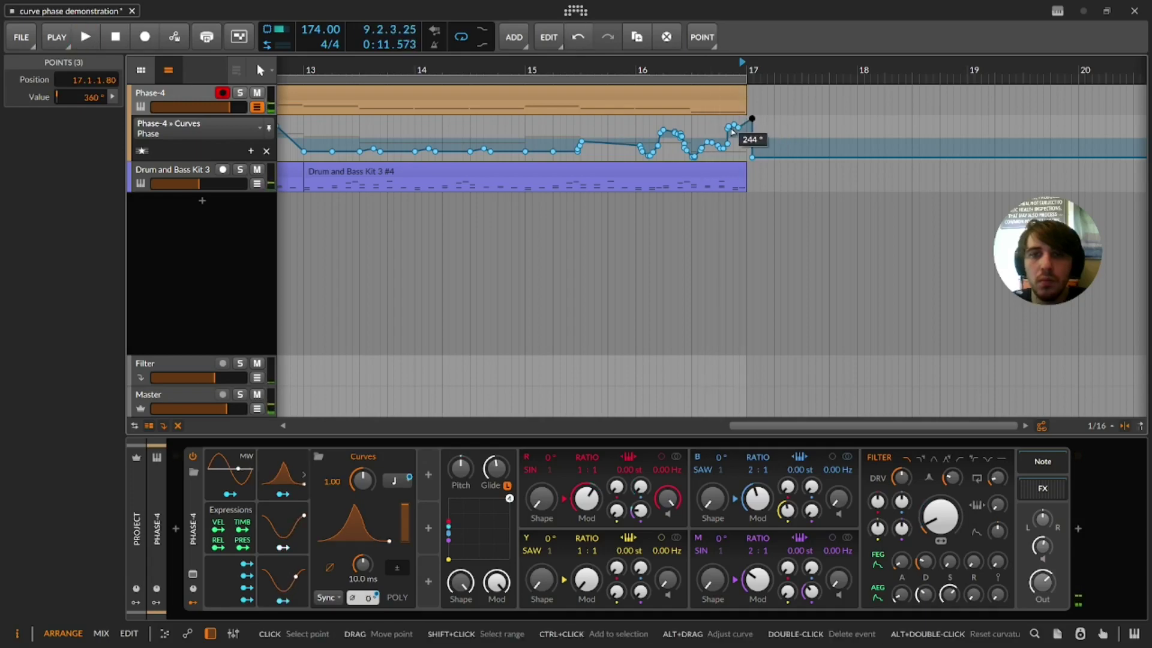
# Step: Delete the stray phase point before the closing rise in bar 16, and audition the ending from 15.2.4
pyautogui.doubleClick(739, 128)
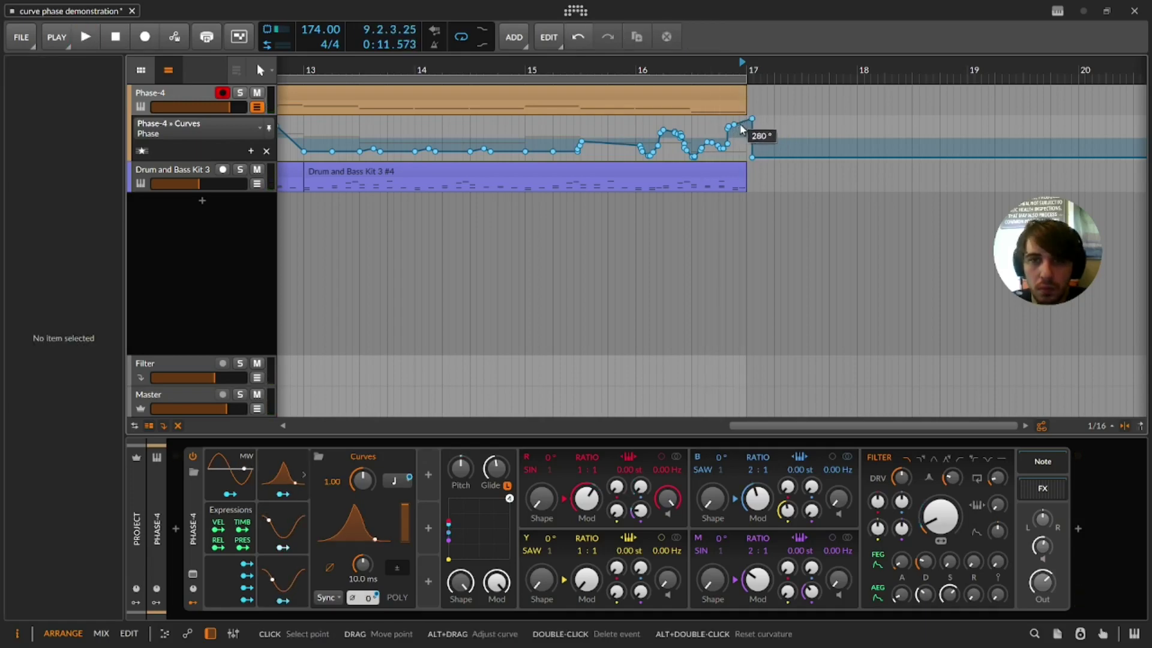
pyautogui.press('space')
pyautogui.press('space')
pyautogui.click(576, 127)
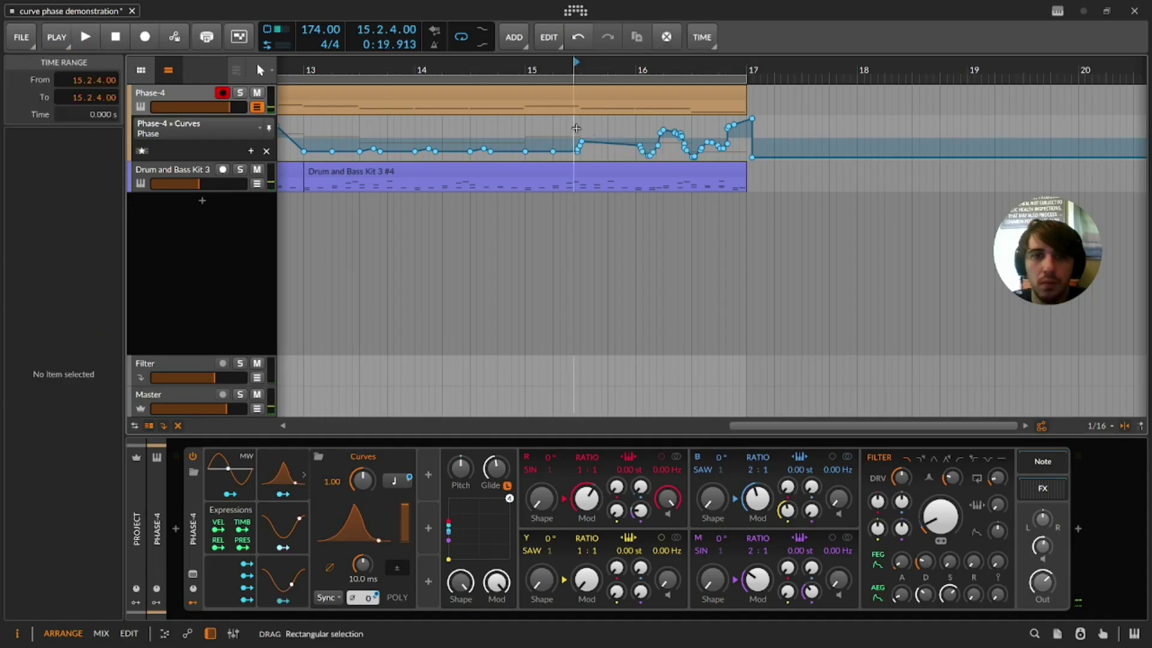
pyautogui.press('space')
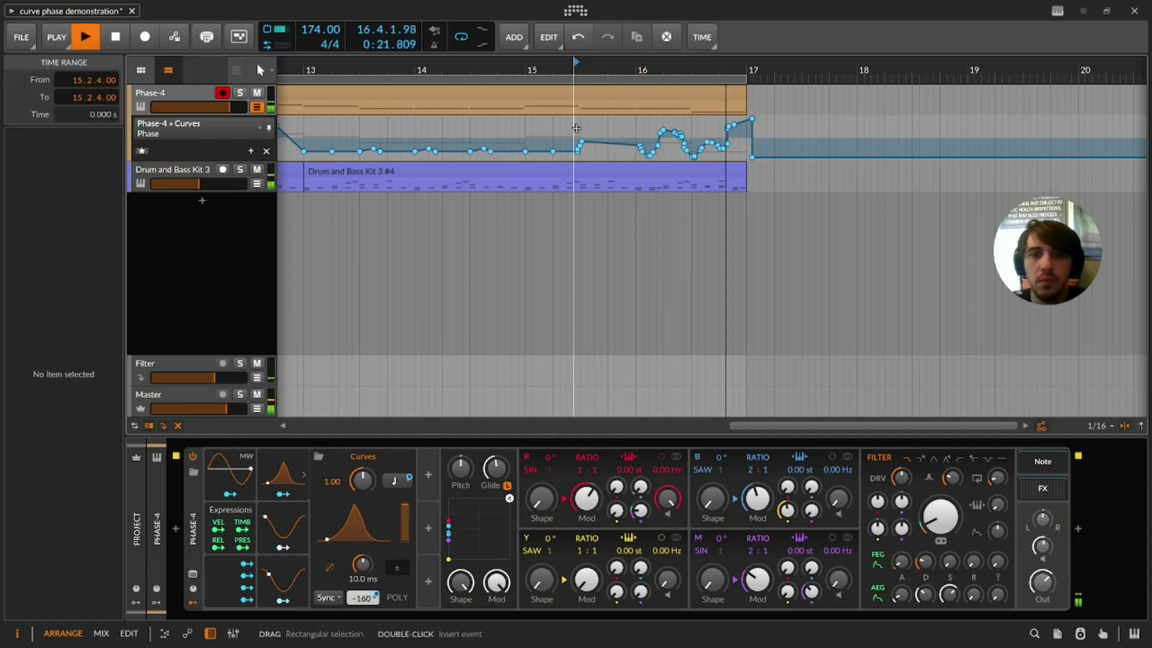
pyautogui.press('space')
pyautogui.moveTo(655, 66); pyautogui.dragTo(761, 33)
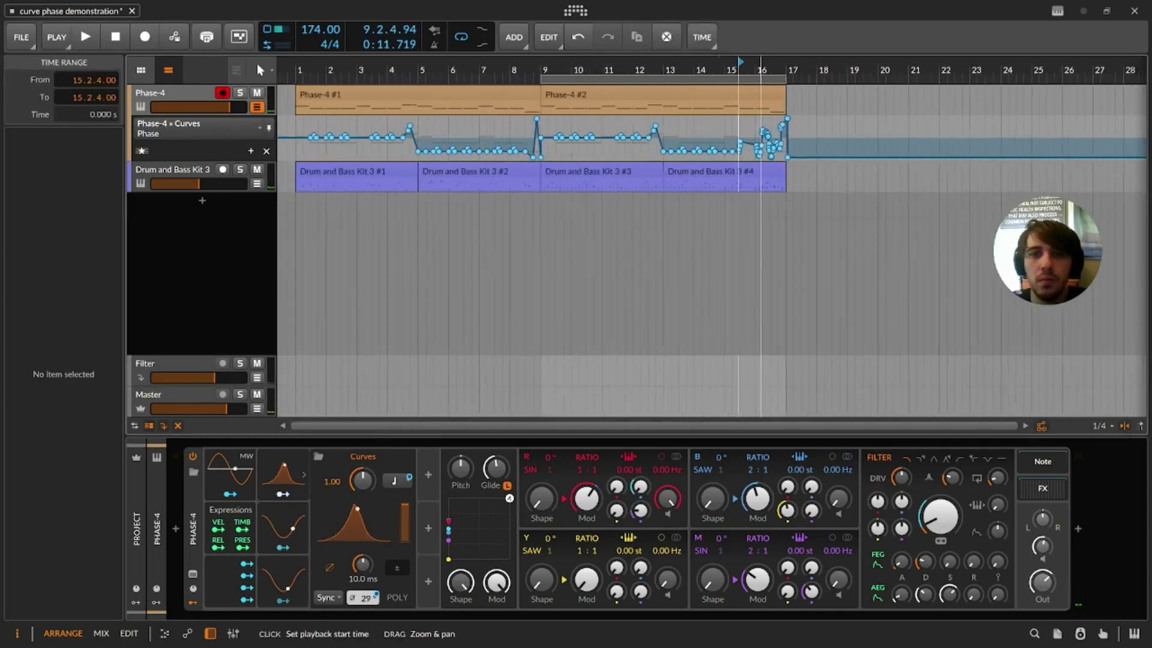
# Step: Play the arrangement from bar 1 to hear the phase automation in context, and stop playback in the second half
pyautogui.click(295, 111)
pyautogui.press('space')
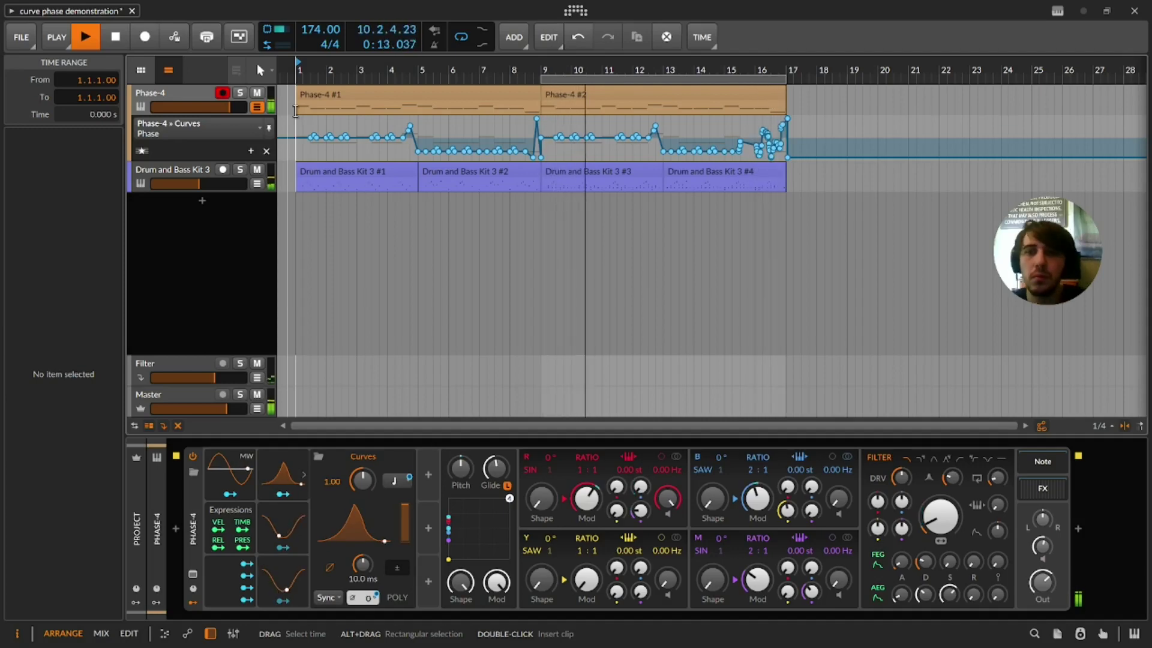
pyautogui.press('space')
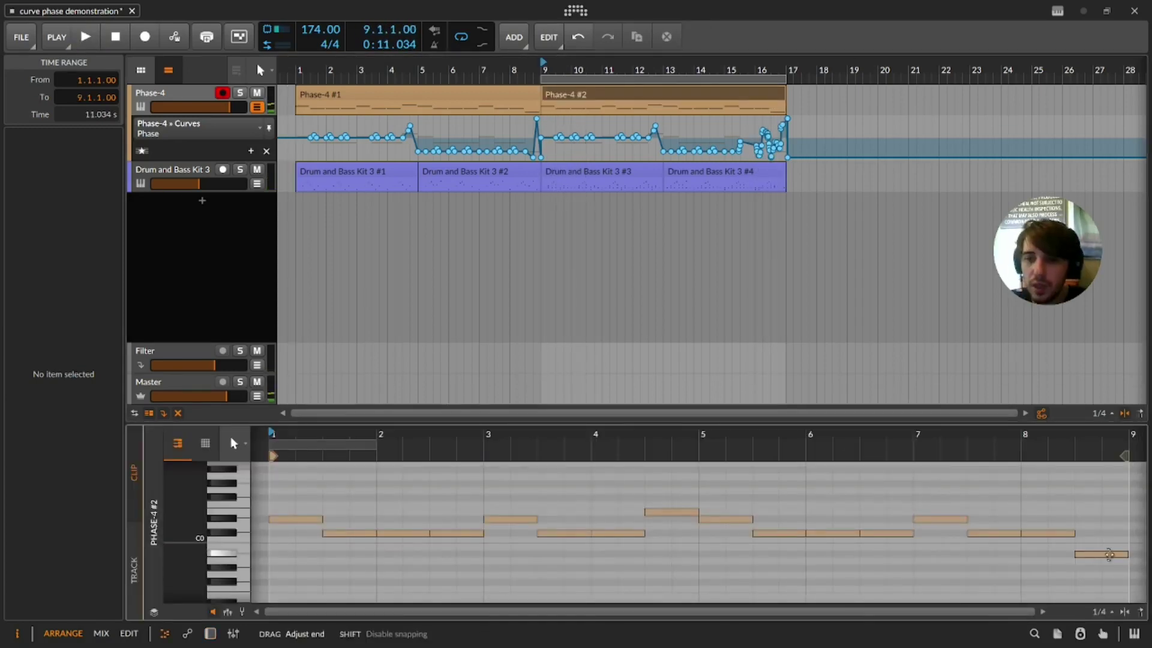
# Step: Try shortening the last note of the Phase-4 #2 clip to 8.3.4.71 and adding a duplicate right after it, raised two octaves to A#1
pyautogui.moveTo(1109, 555)
pyautogui.mouseDown()
pyautogui.moveTo(1085, 555)
pyautogui.moveTo(1099, 554)
pyautogui.mouseUp()
pyautogui.hotkey('ctrl', 'd')
pyautogui.hotkey('shift', 'Up')
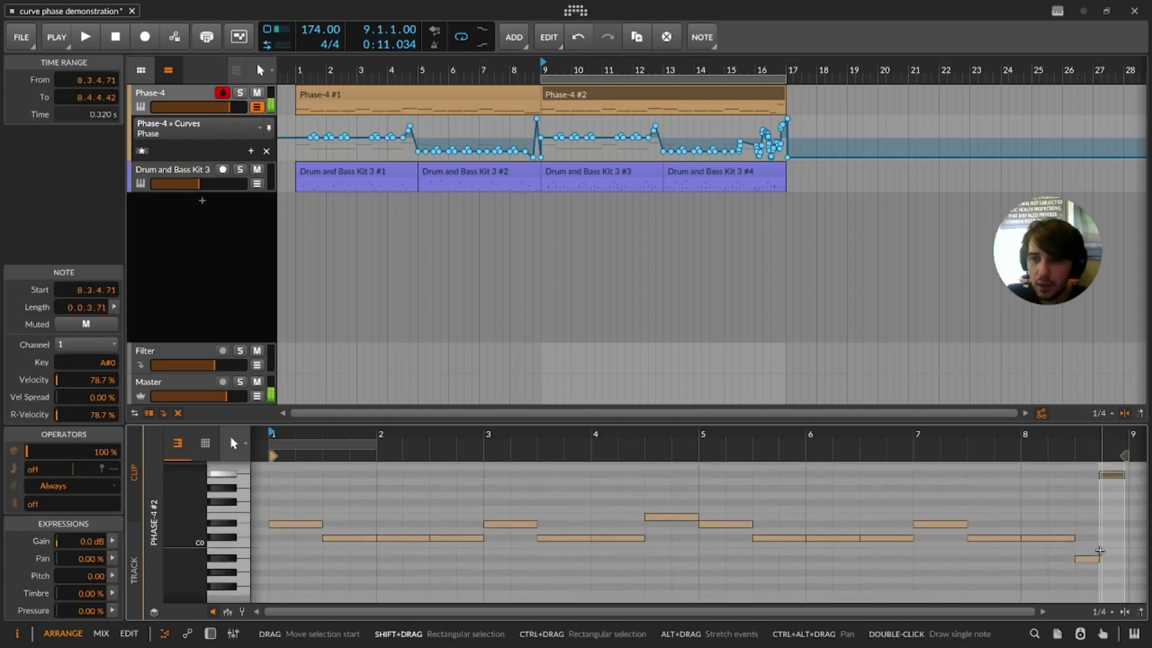
pyautogui.hotkey('shift', 'Up')
pyautogui.press('space')
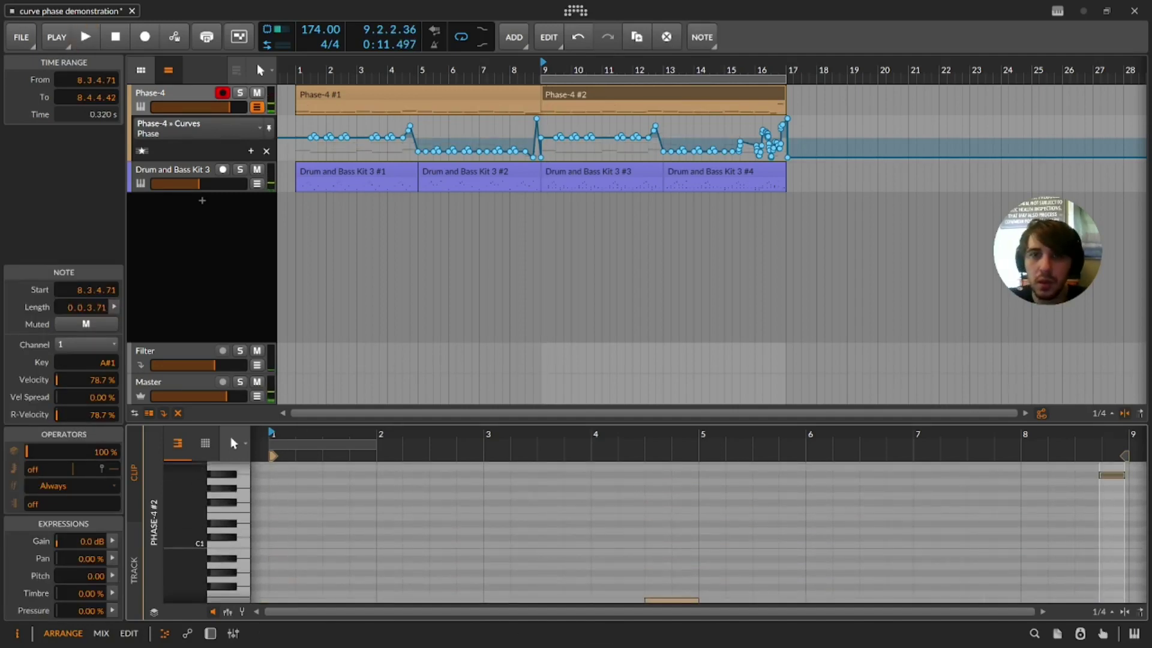
# Step: Audition the ending from 15.1.1, and undo the note changes at the end of the Phase-4 #2 clip
pyautogui.click(726, 116)
pyautogui.press('space')
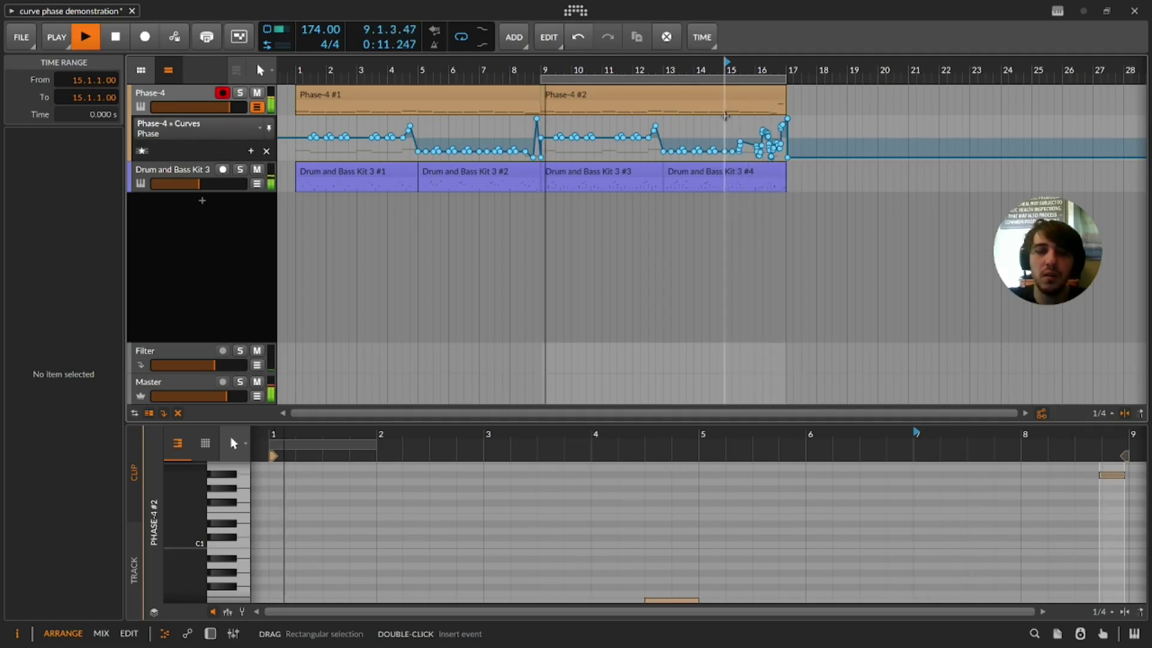
pyautogui.press('space')
pyautogui.hotkey('ctrl', 'z')
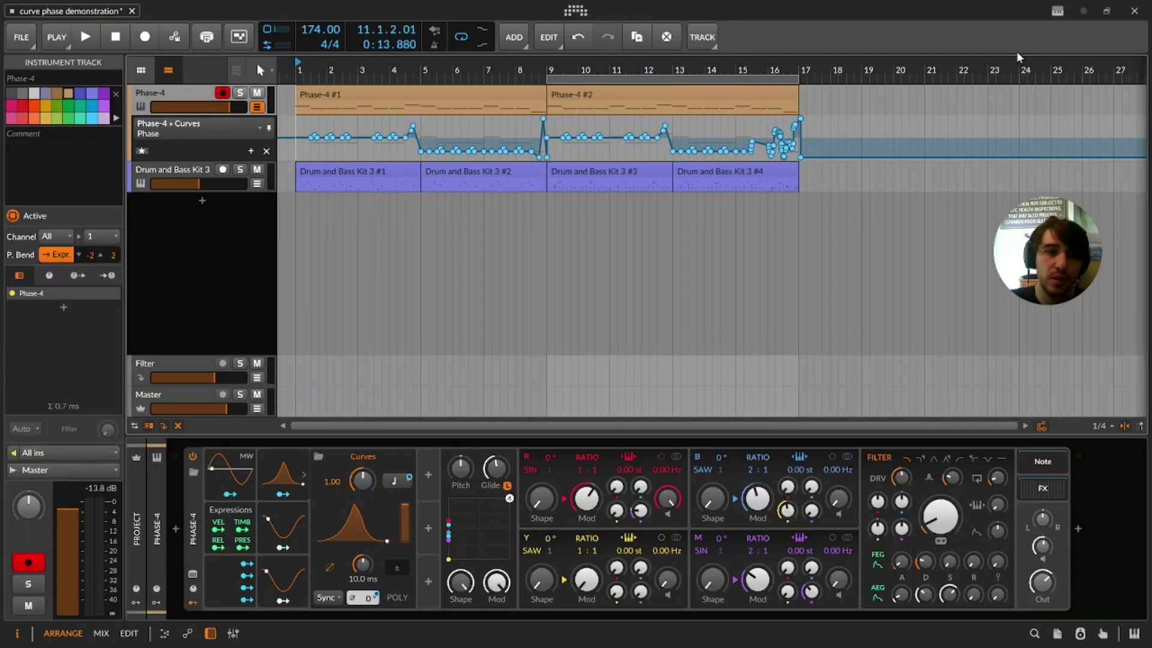